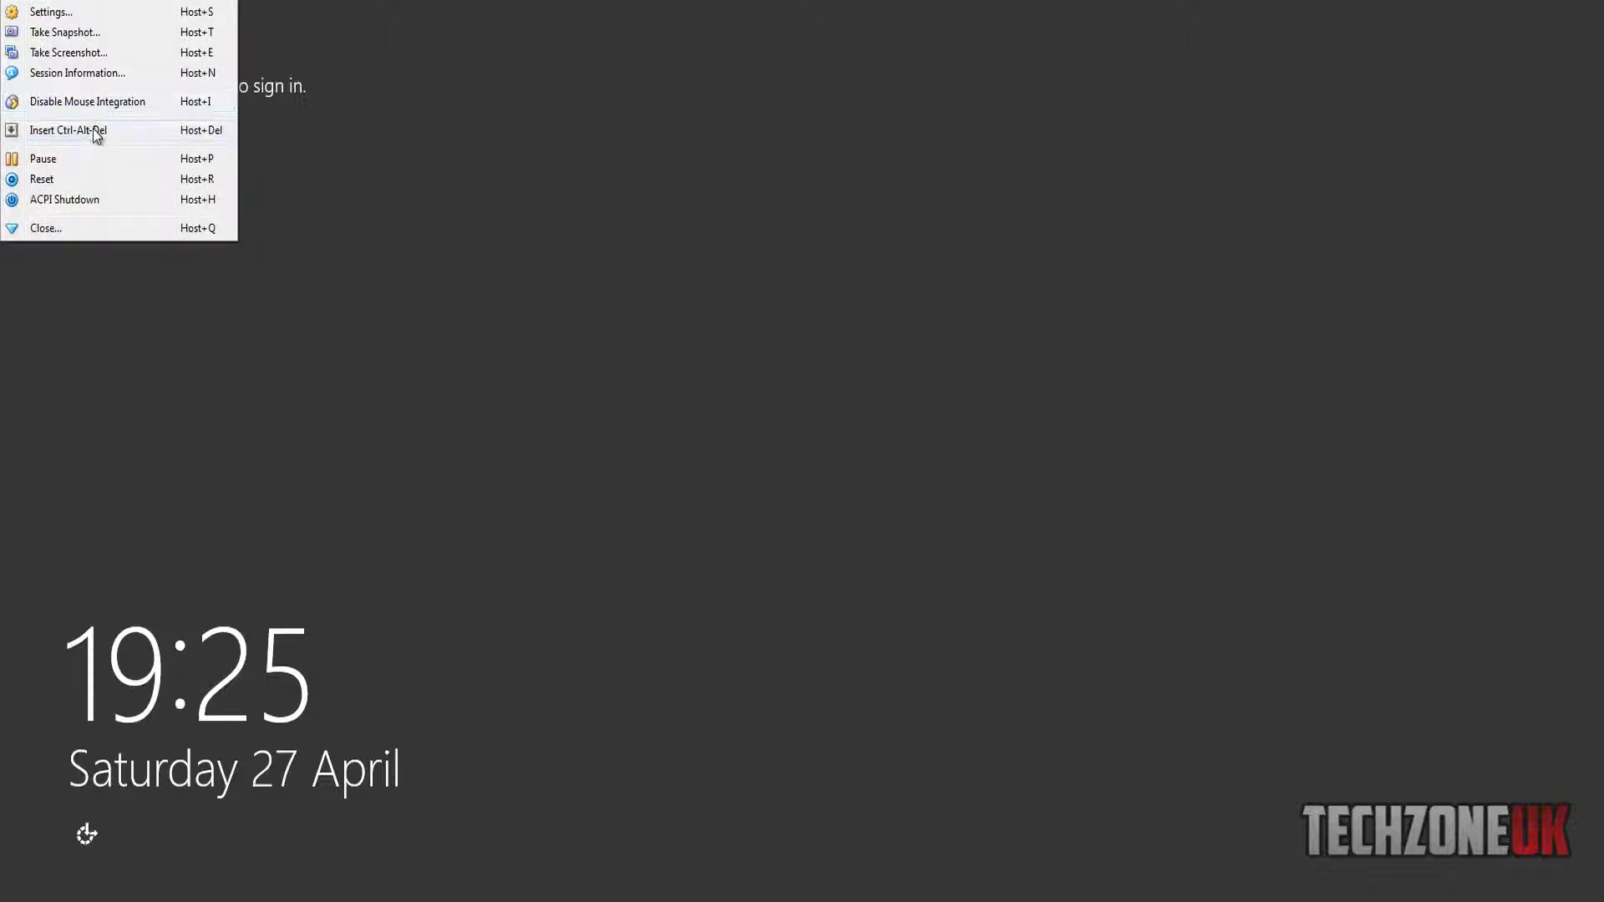
Send Ctrl-Alt-Del to the VM and sign in as Administrator with the account password
{"action": "left_click", "coordinate": [93, 130]}
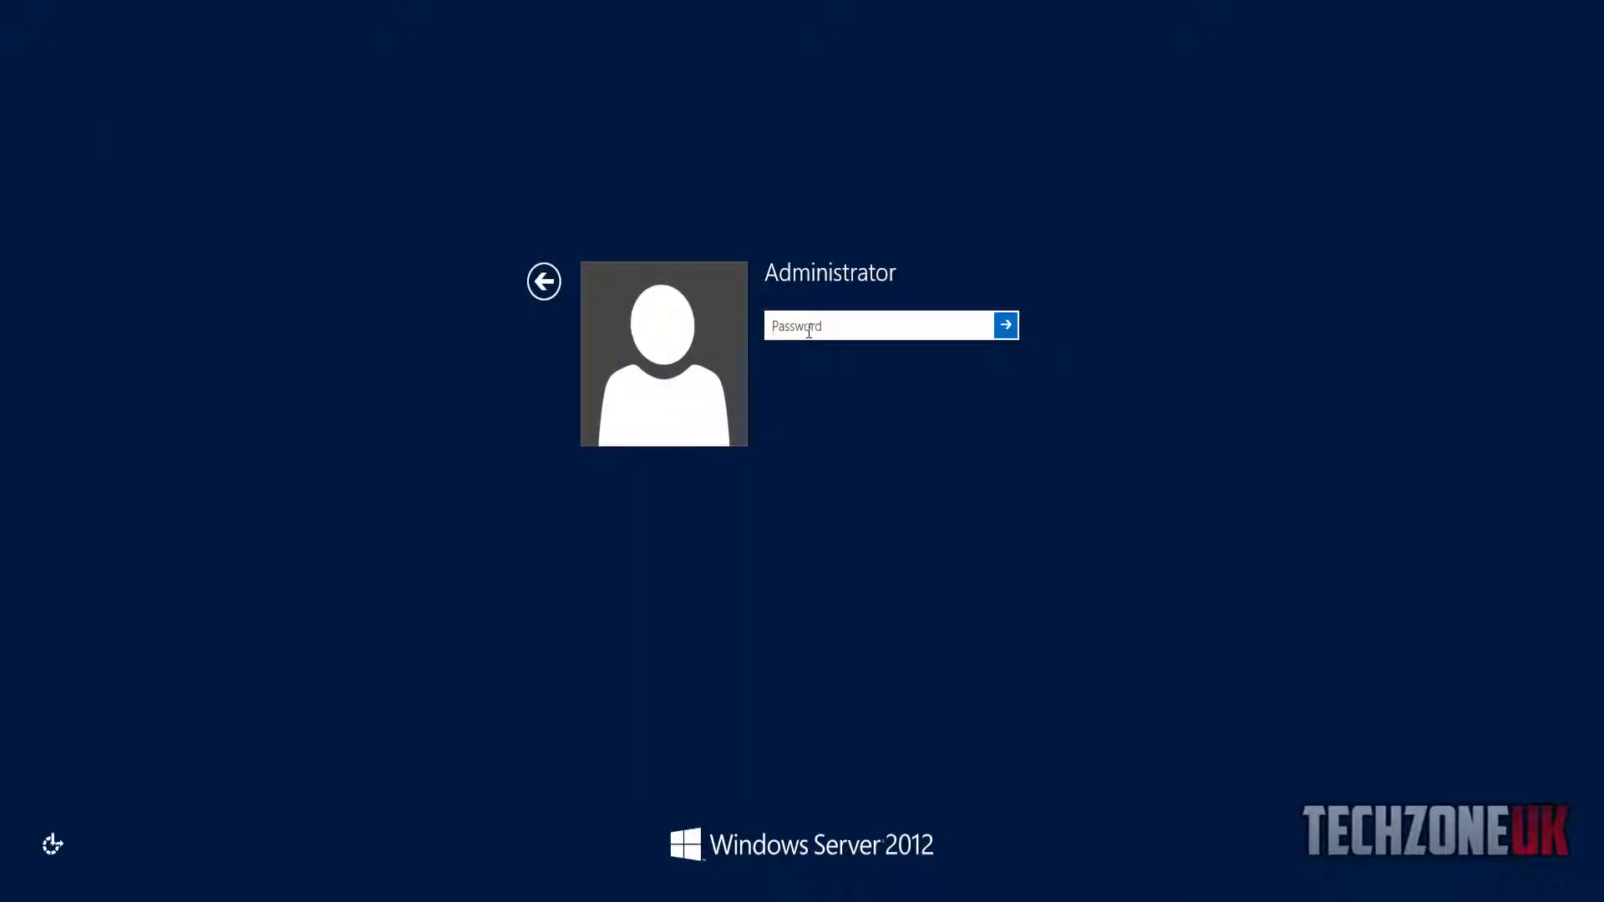
{"action": "type", "text": "•••••••••••••"}
{"action": "key", "text": "Return"}
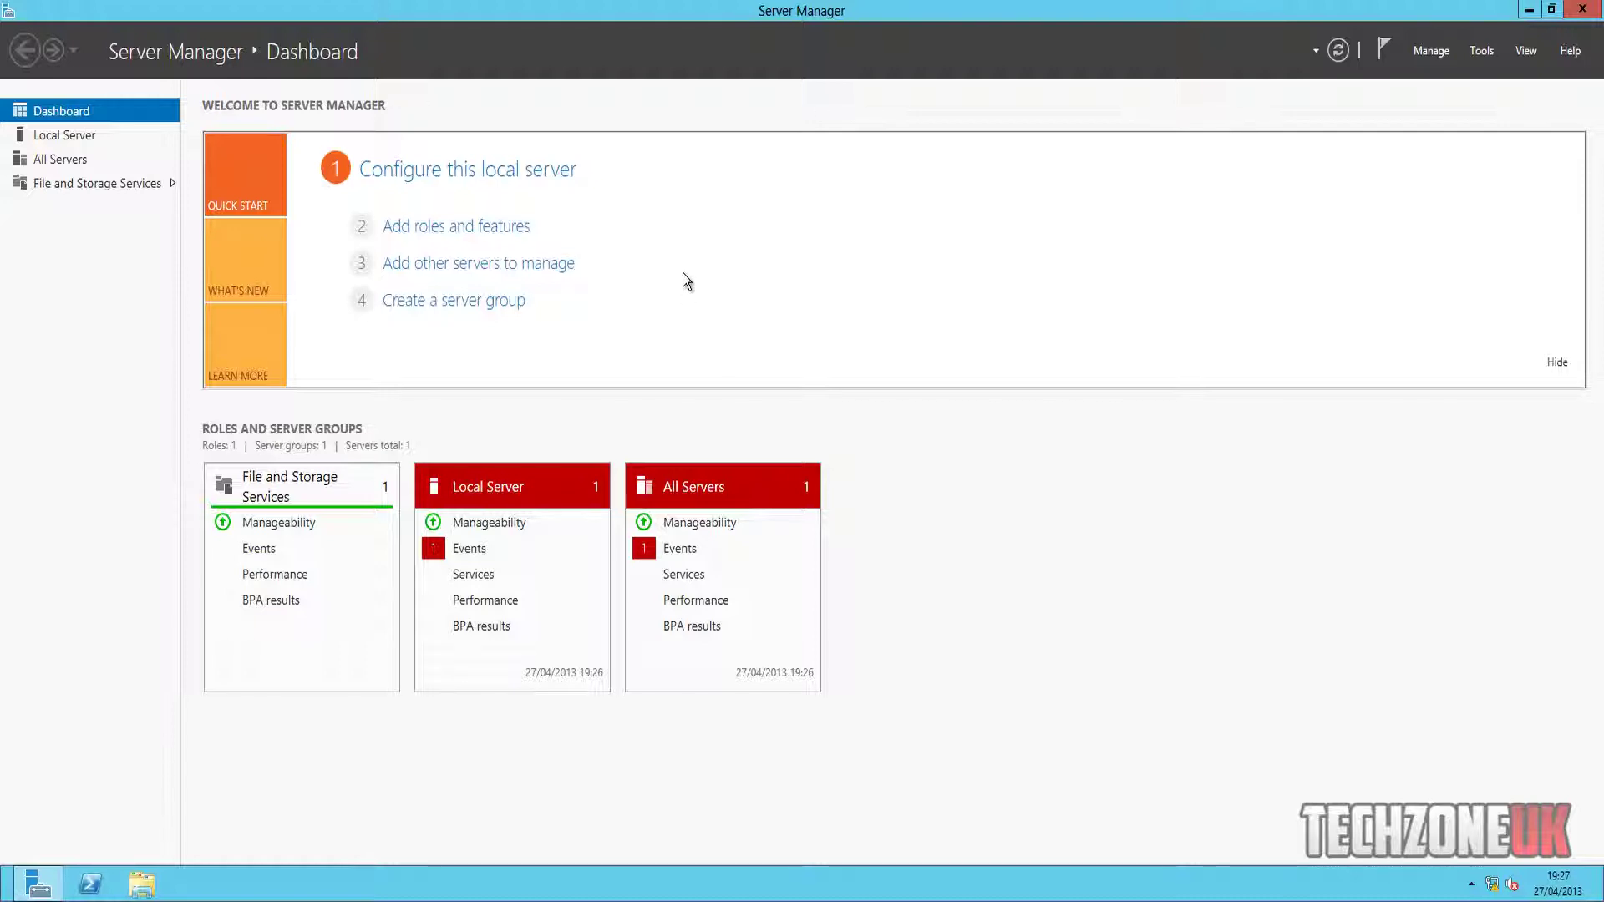
Open the Local Server properties page for Serv01 from the Dashboard
{"action": "left_click", "coordinate": [510, 174]}
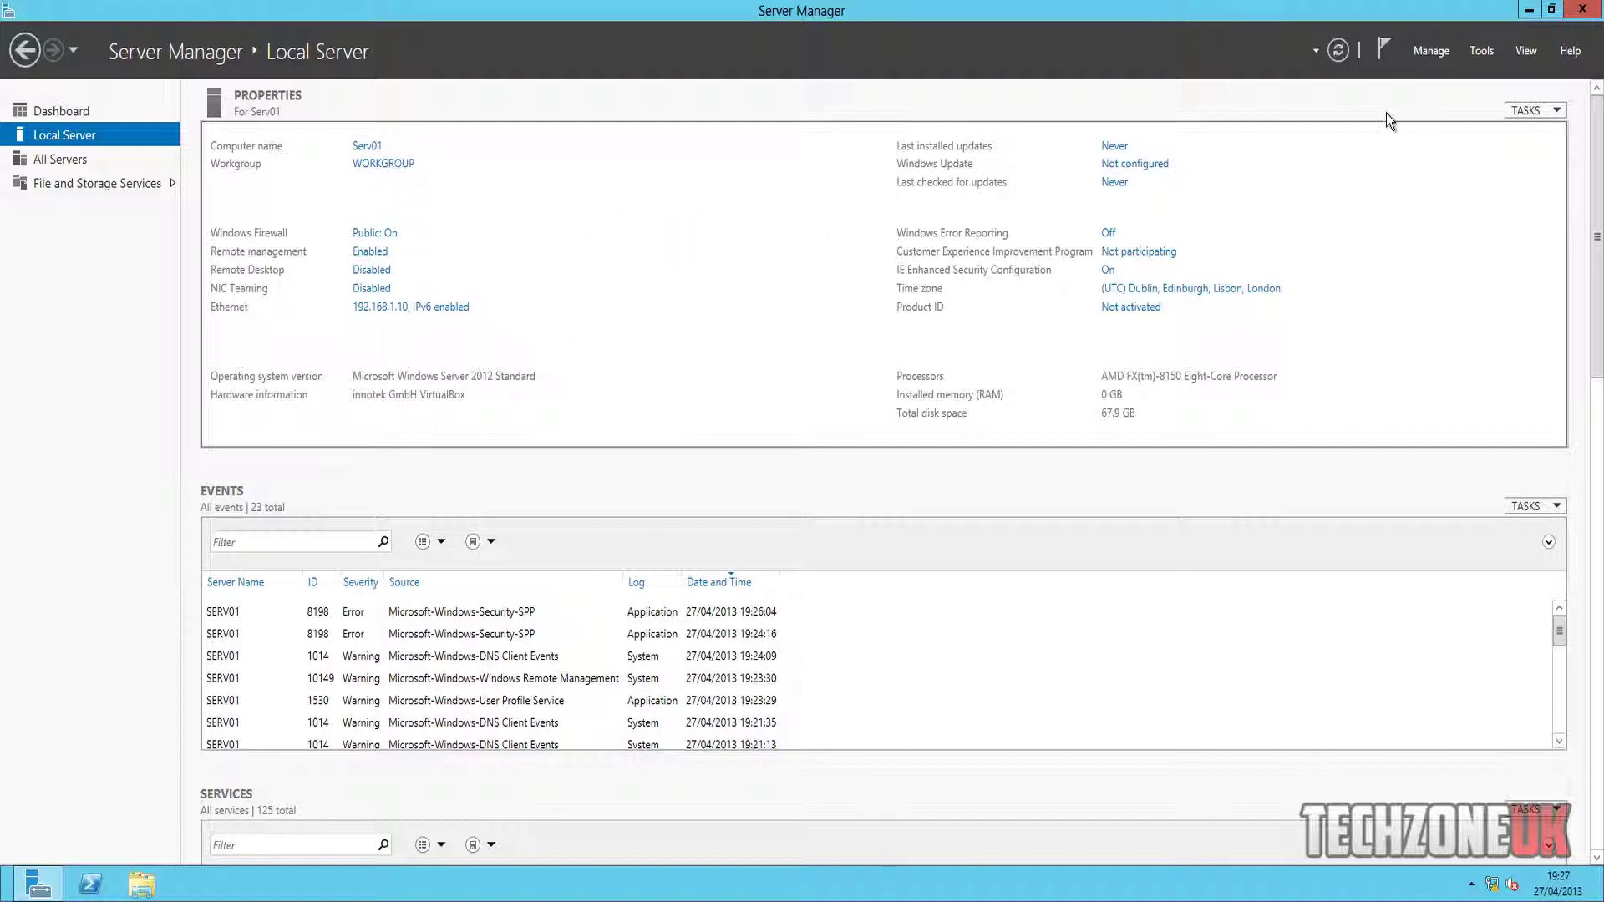
Launch the Add Roles and Features wizard from the Manage menu and pass its introduction page
{"action": "left_click", "coordinate": [1483, 52]}
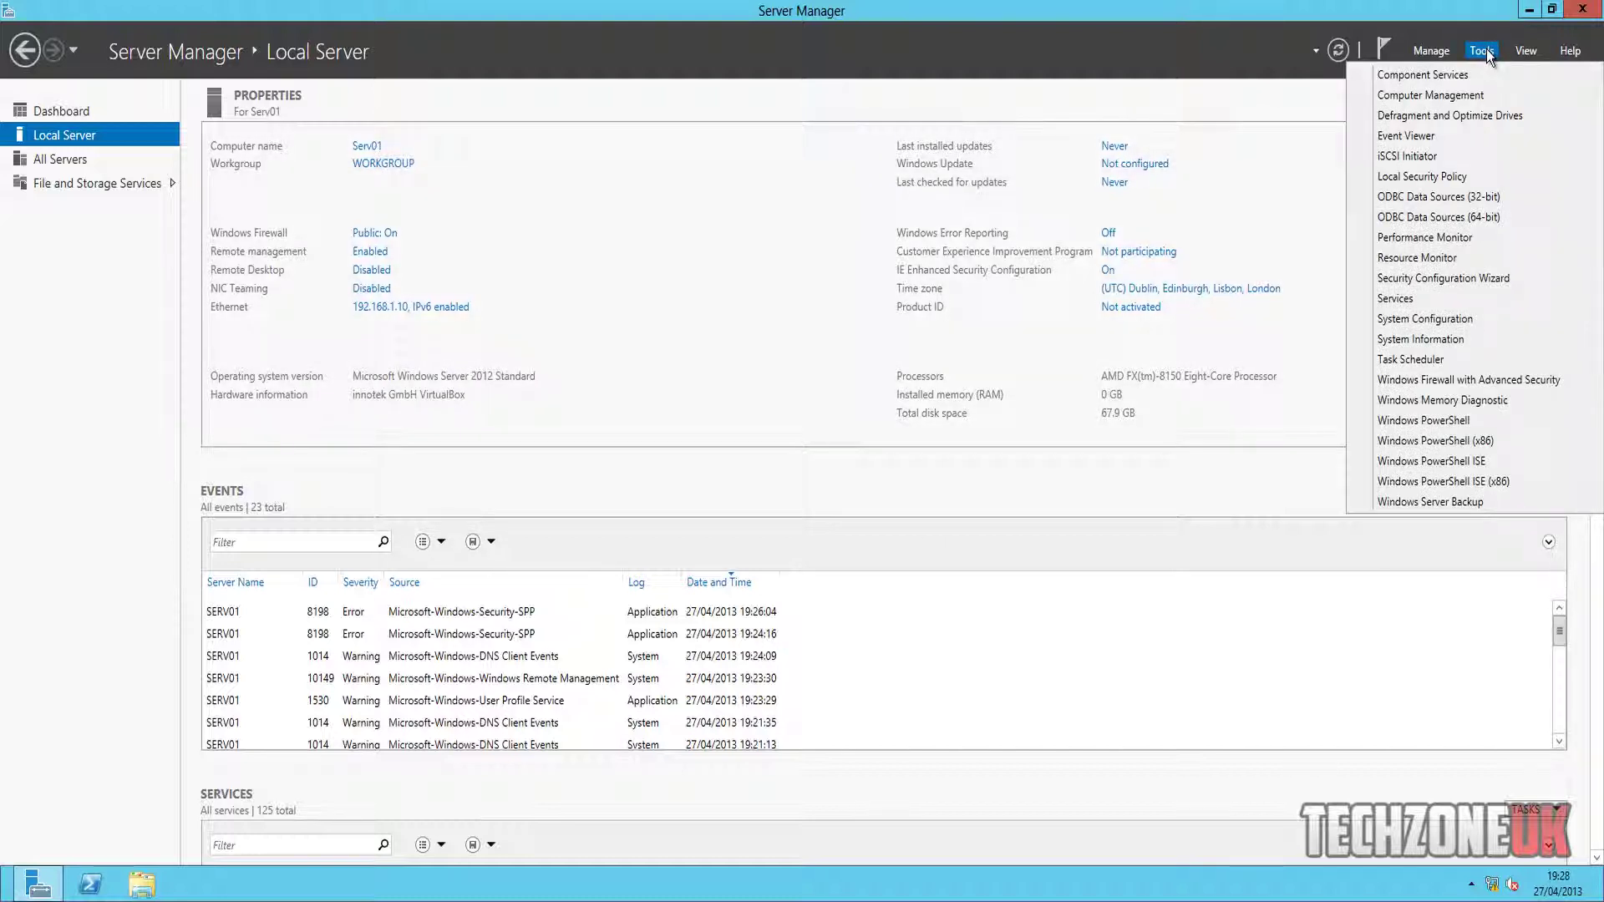
{"action": "left_click", "coordinate": [1484, 52]}
{"action": "left_click", "coordinate": [1441, 52]}
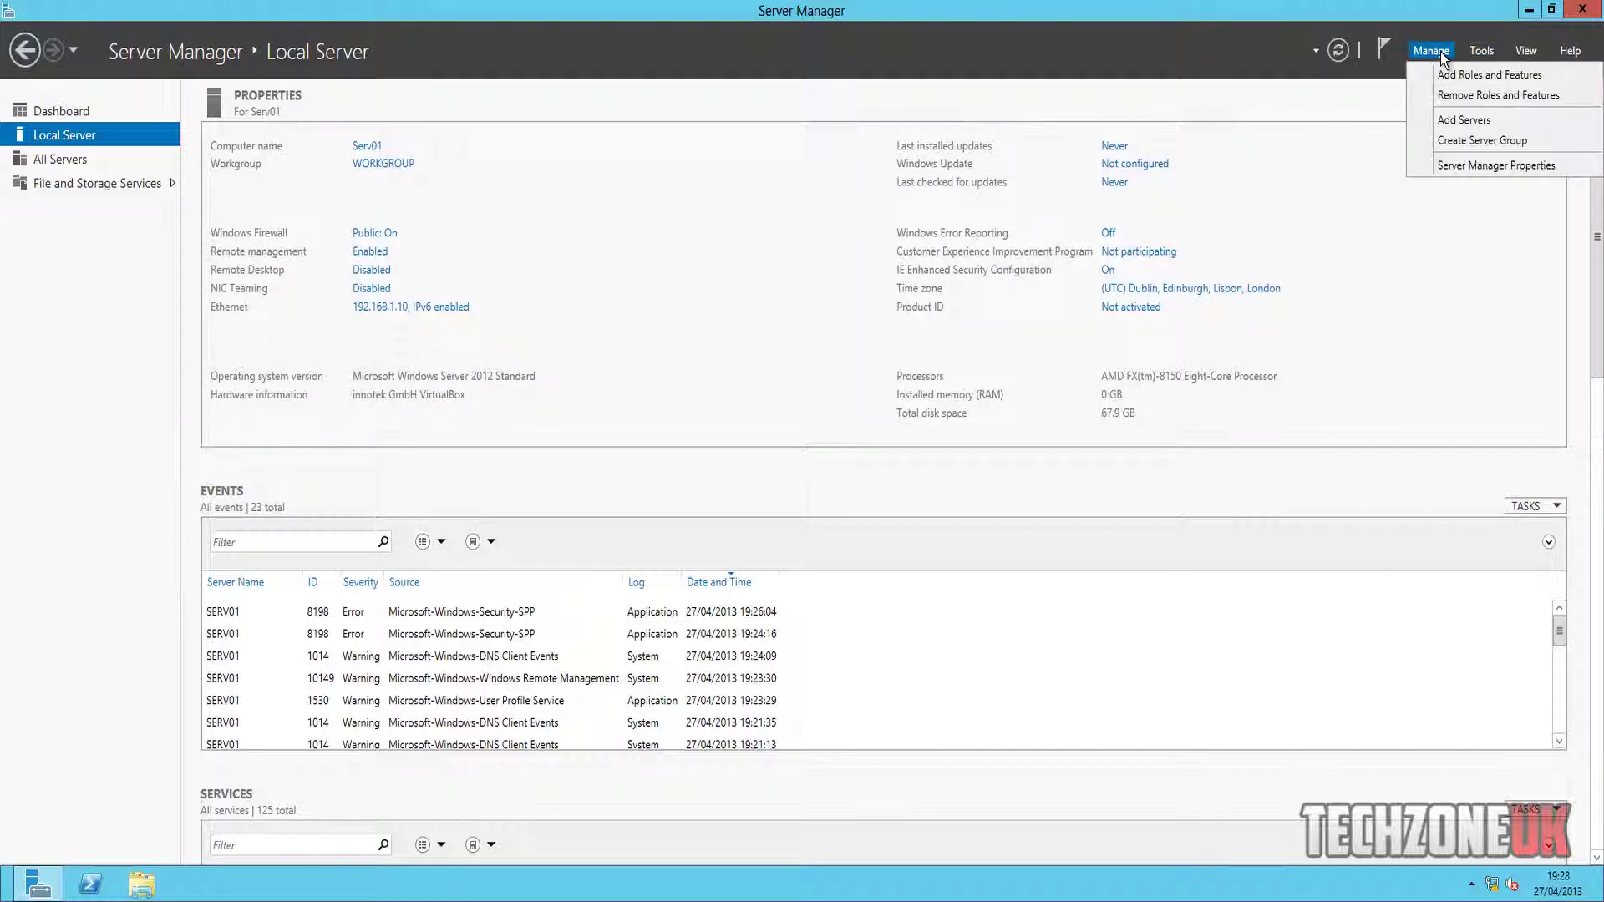
{"action": "left_click", "coordinate": [1448, 73]}
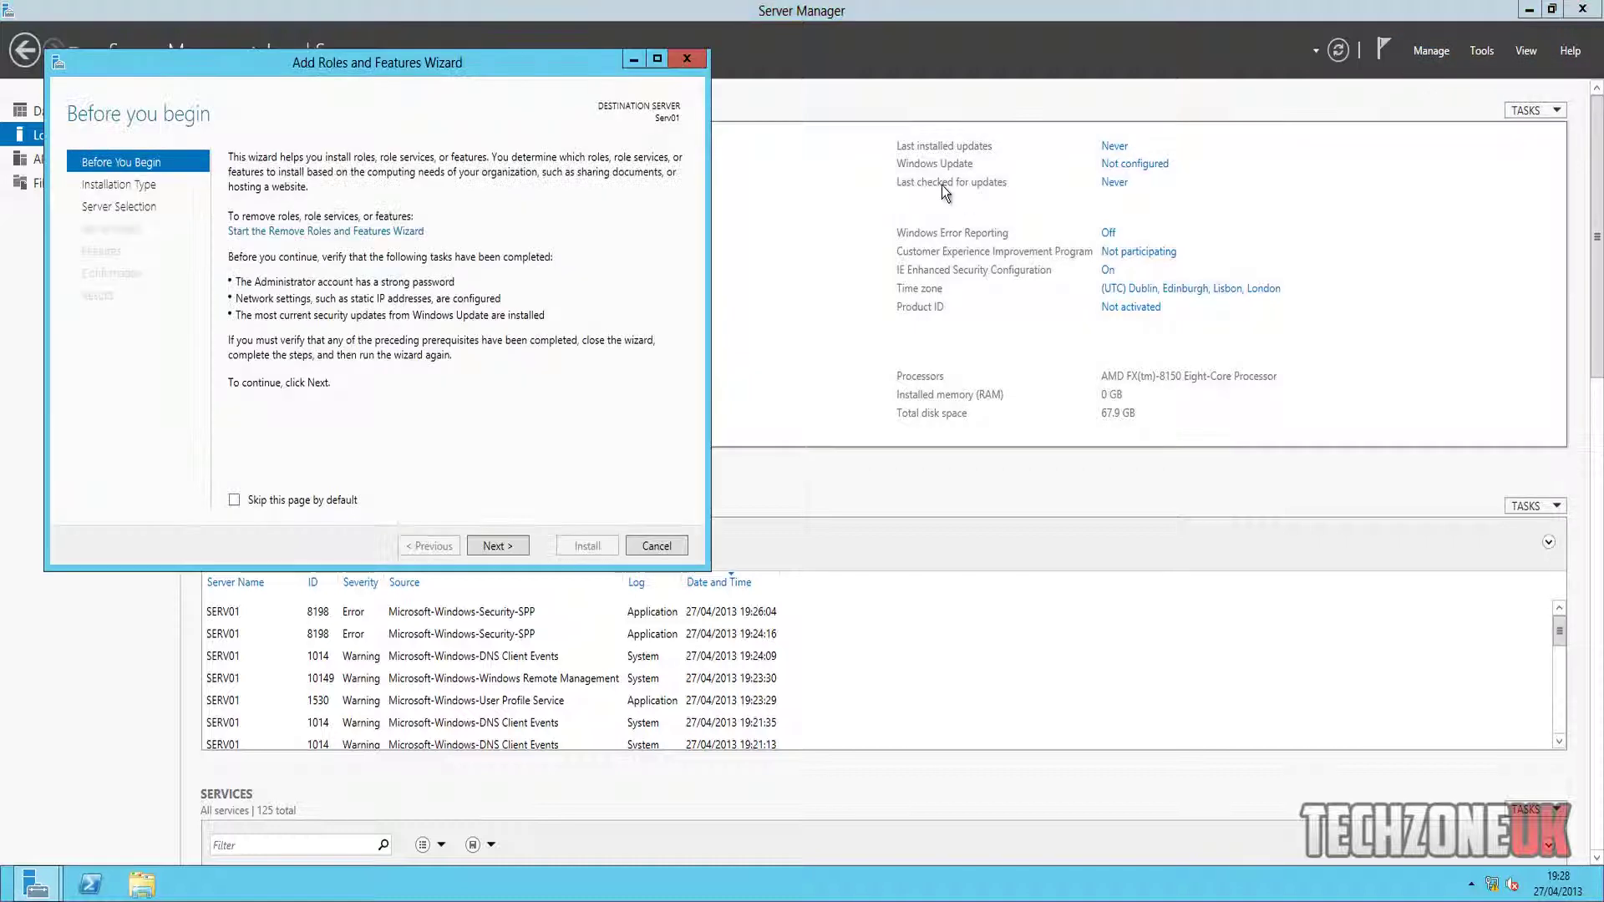
{"action": "left_click_drag", "start_coordinate": [575, 73], "coordinate": [860, 143]}
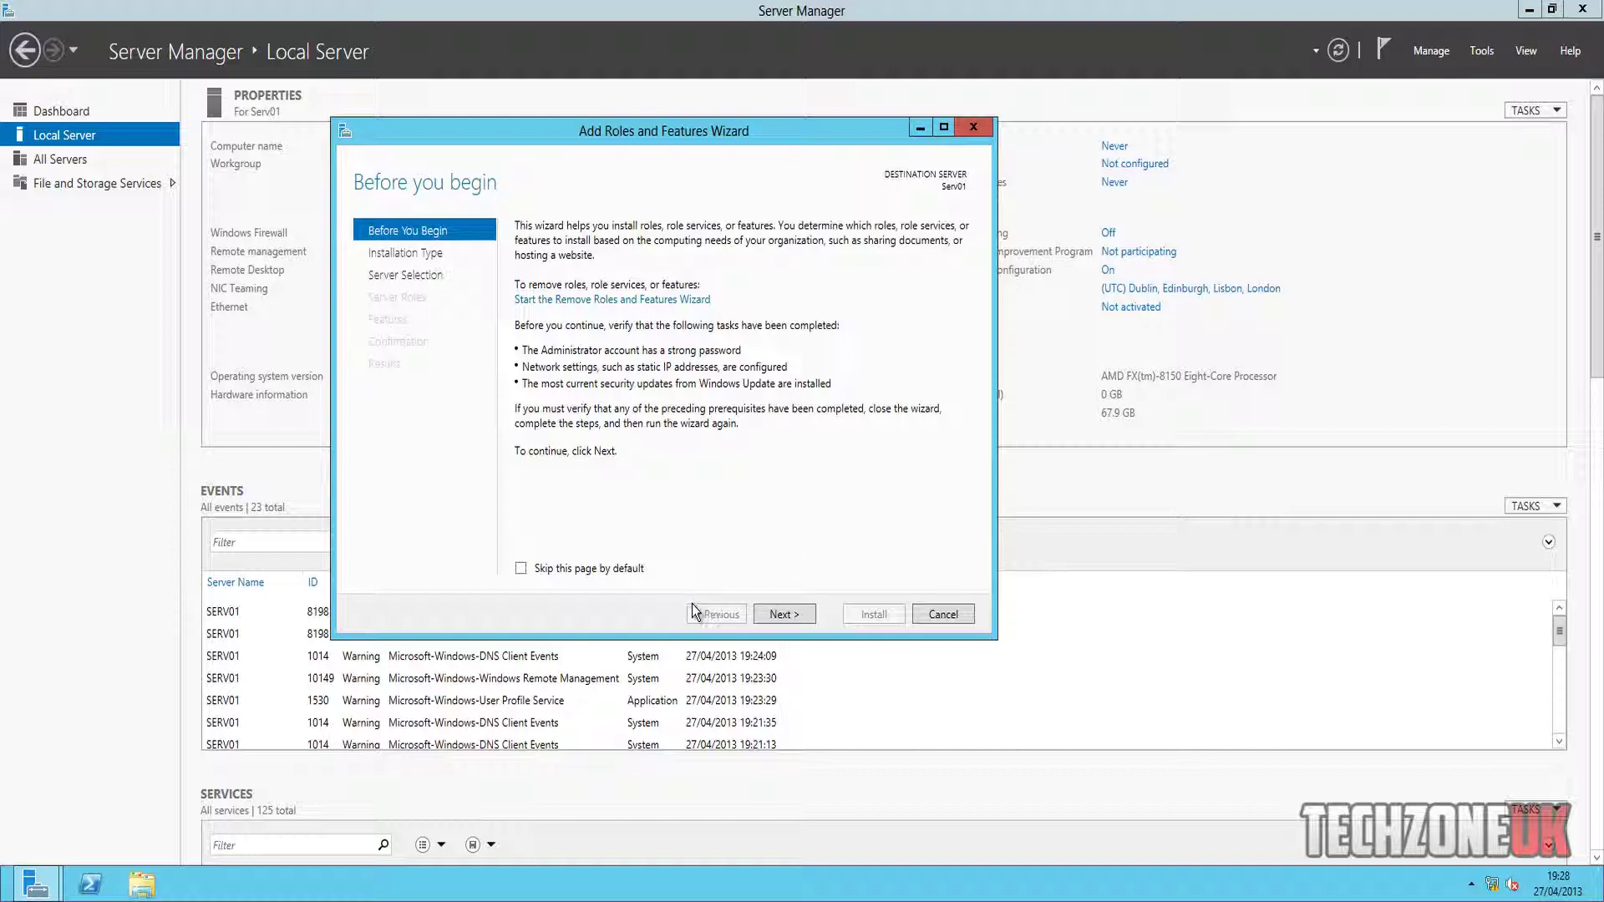
{"action": "left_click", "coordinate": [789, 616]}
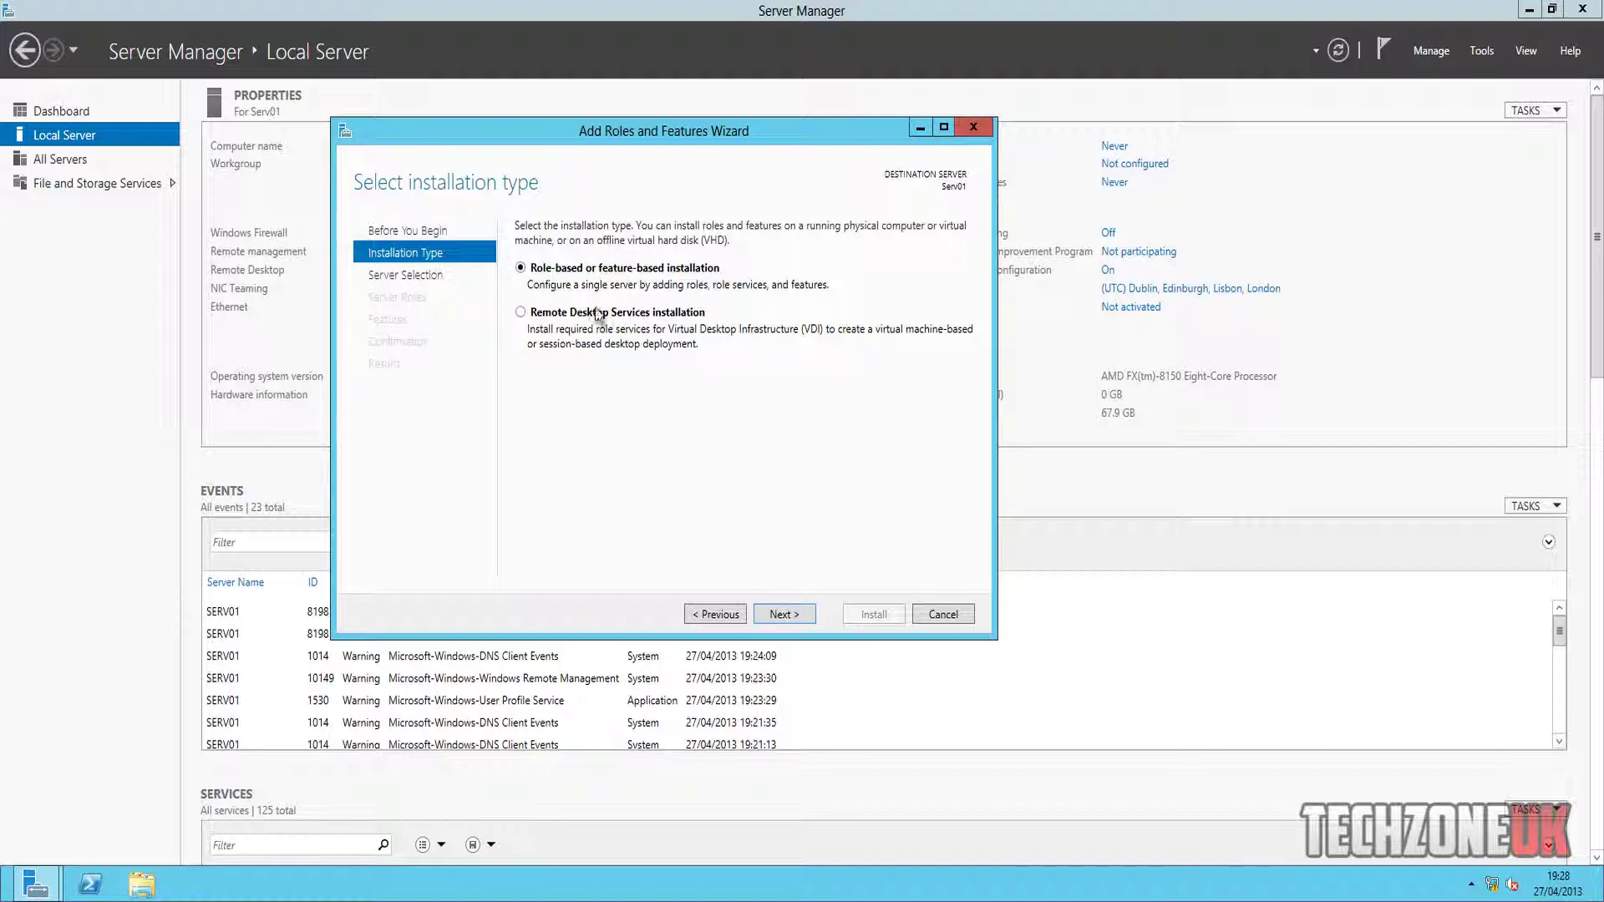
Keep role-based installation and Serv01 (192.168.1.10) as the destination server
{"action": "left_click", "coordinate": [803, 616]}
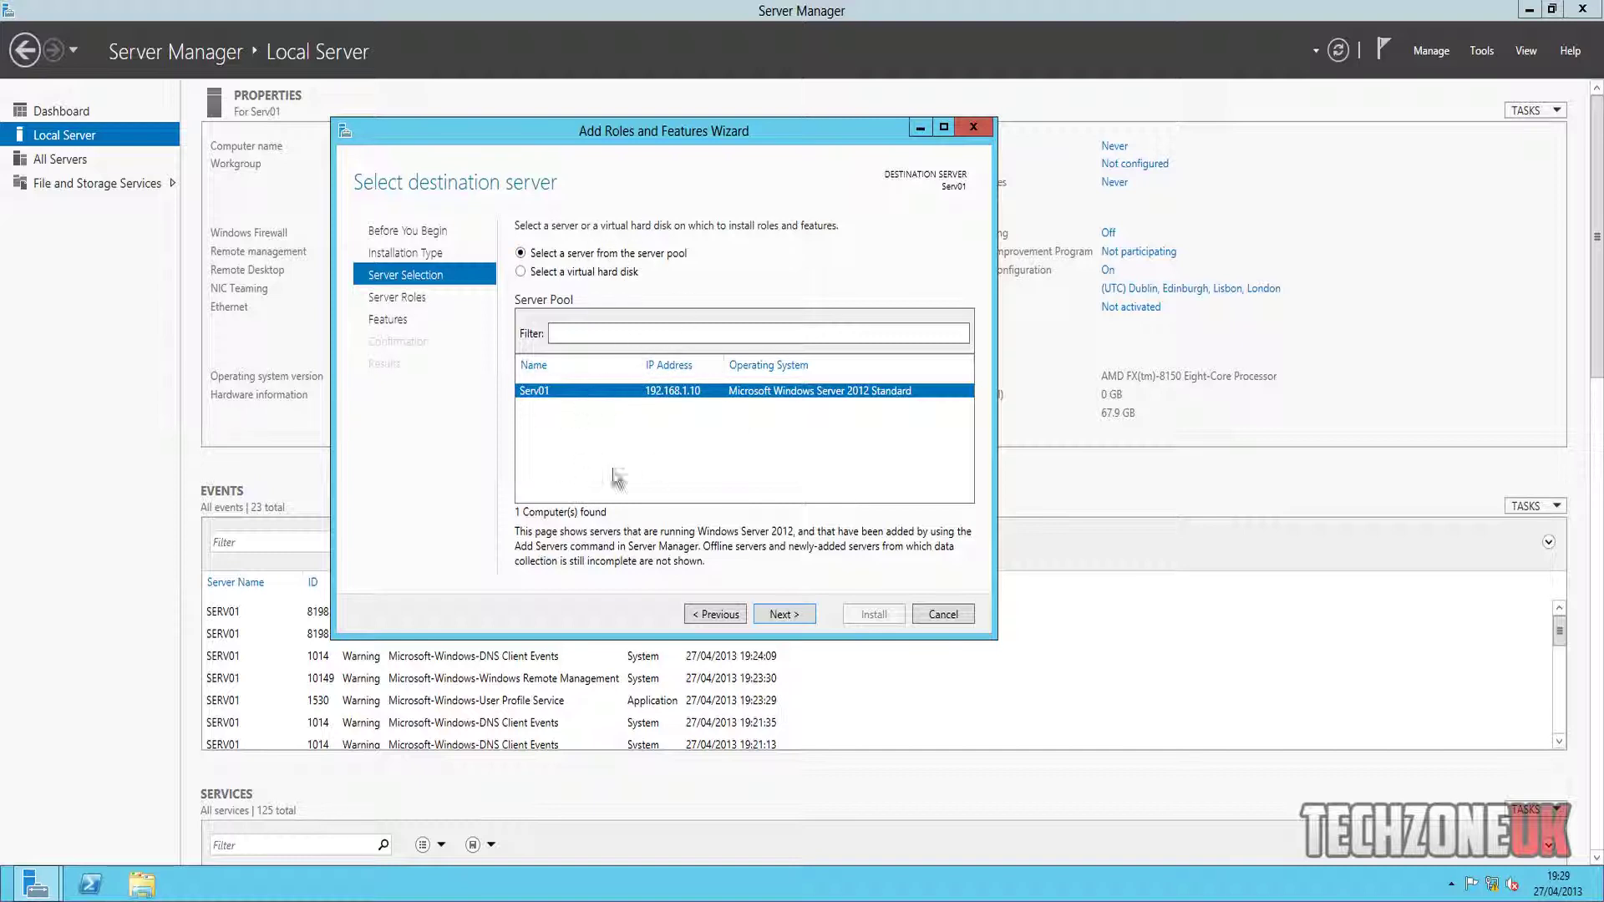
{"action": "left_click", "coordinate": [795, 614]}
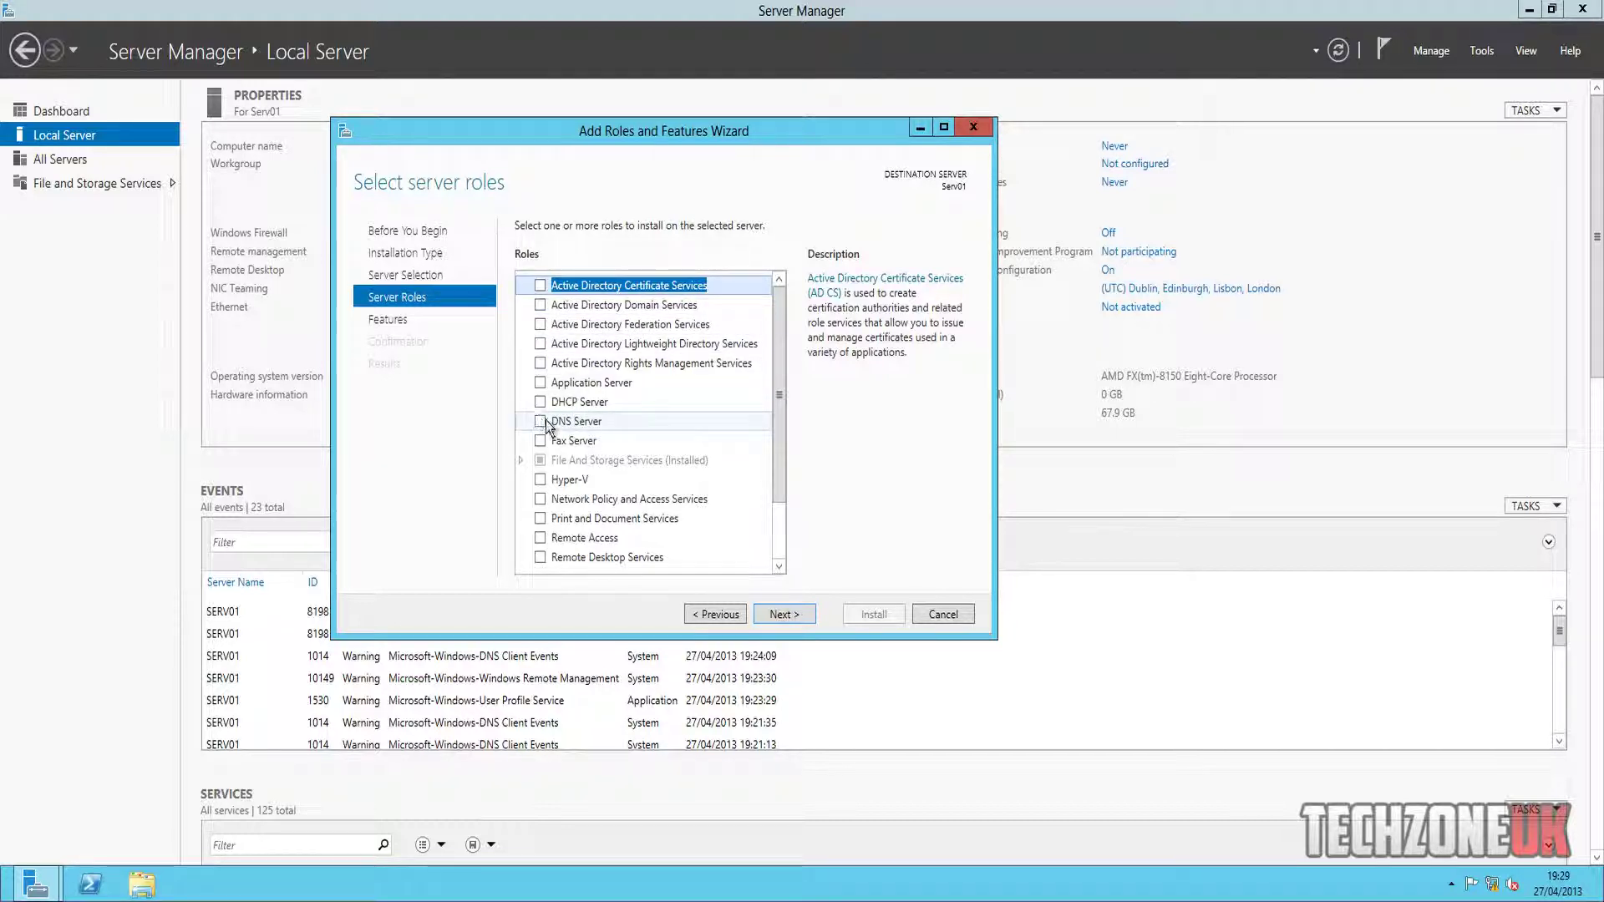
Select Active Directory Domain Services with its required features and advance to Confirmation
{"action": "left_click", "coordinate": [539, 306]}
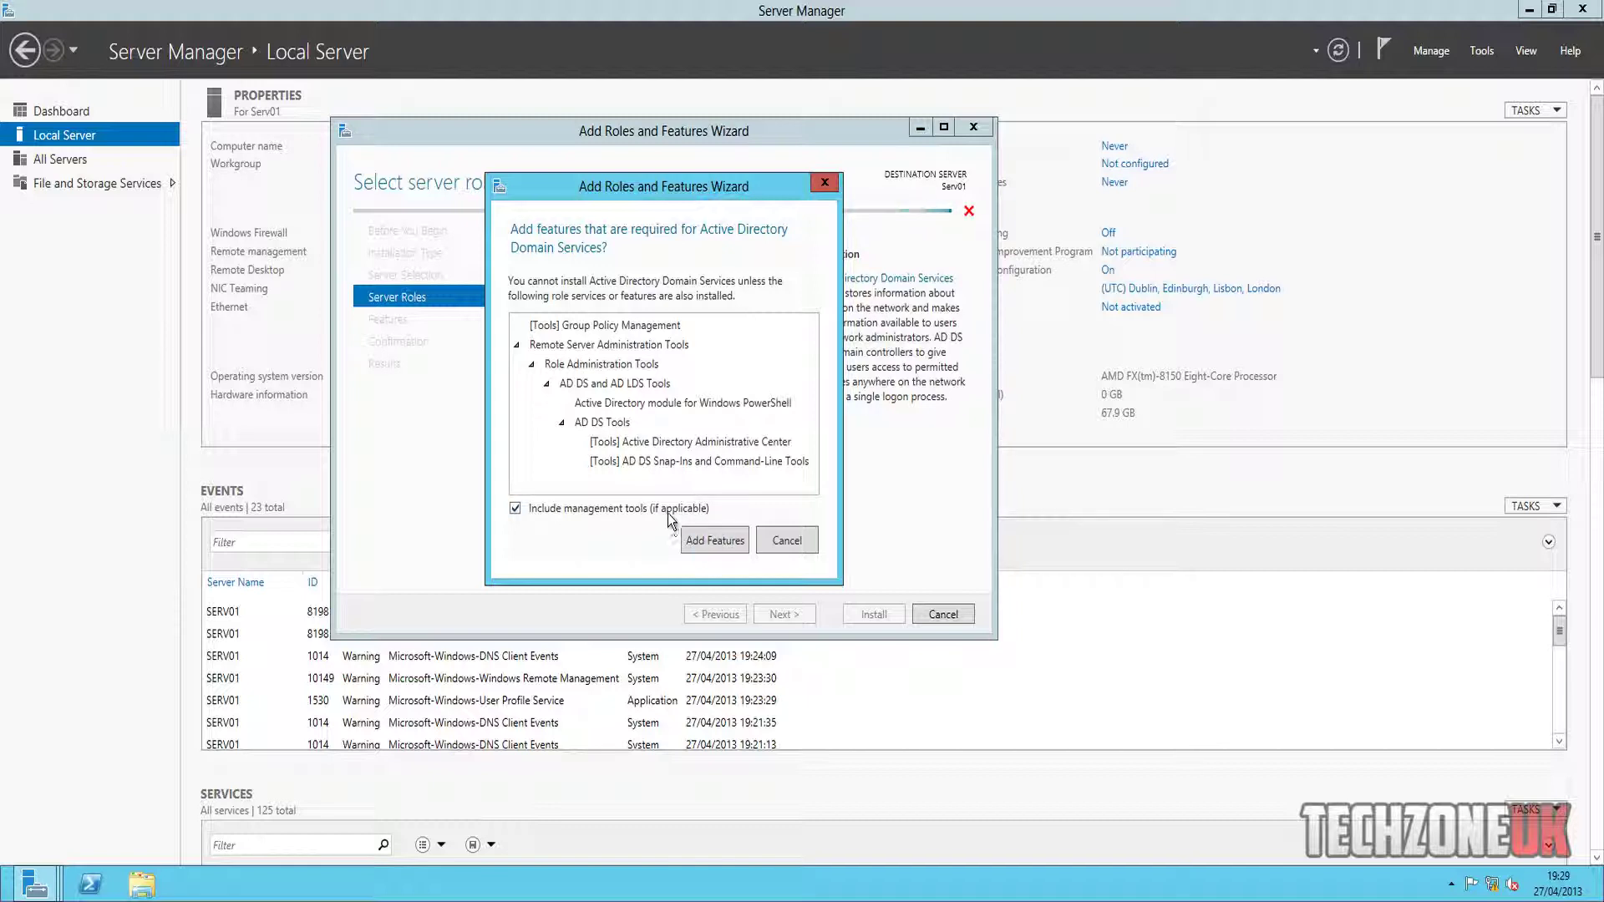
{"action": "left_click", "coordinate": [717, 540]}
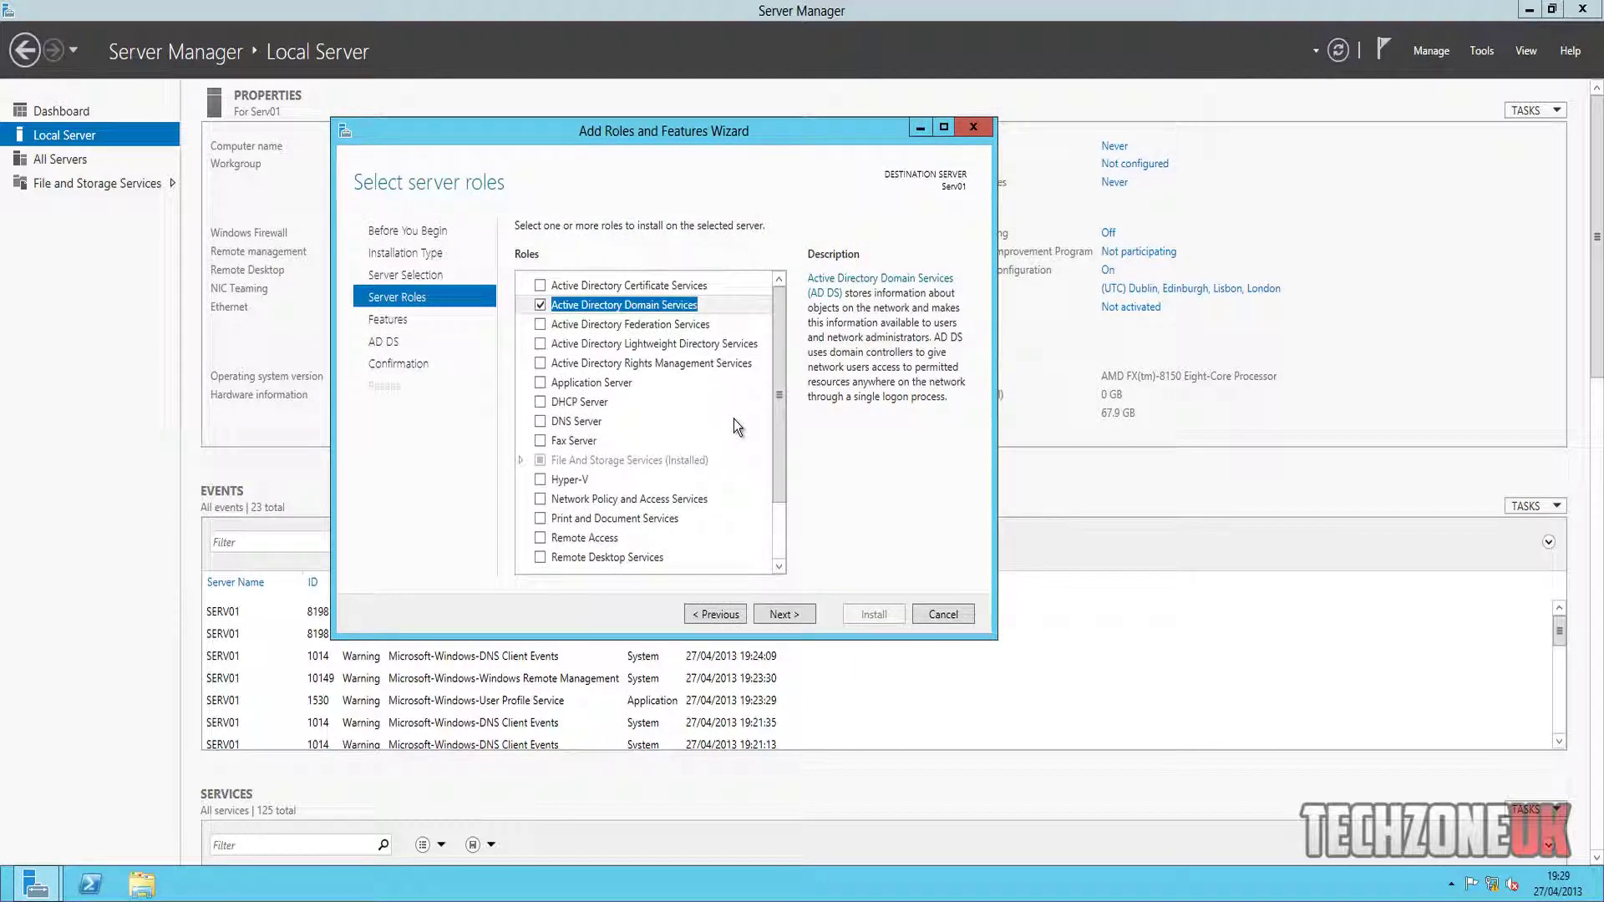
{"action": "left_click", "coordinate": [783, 613]}
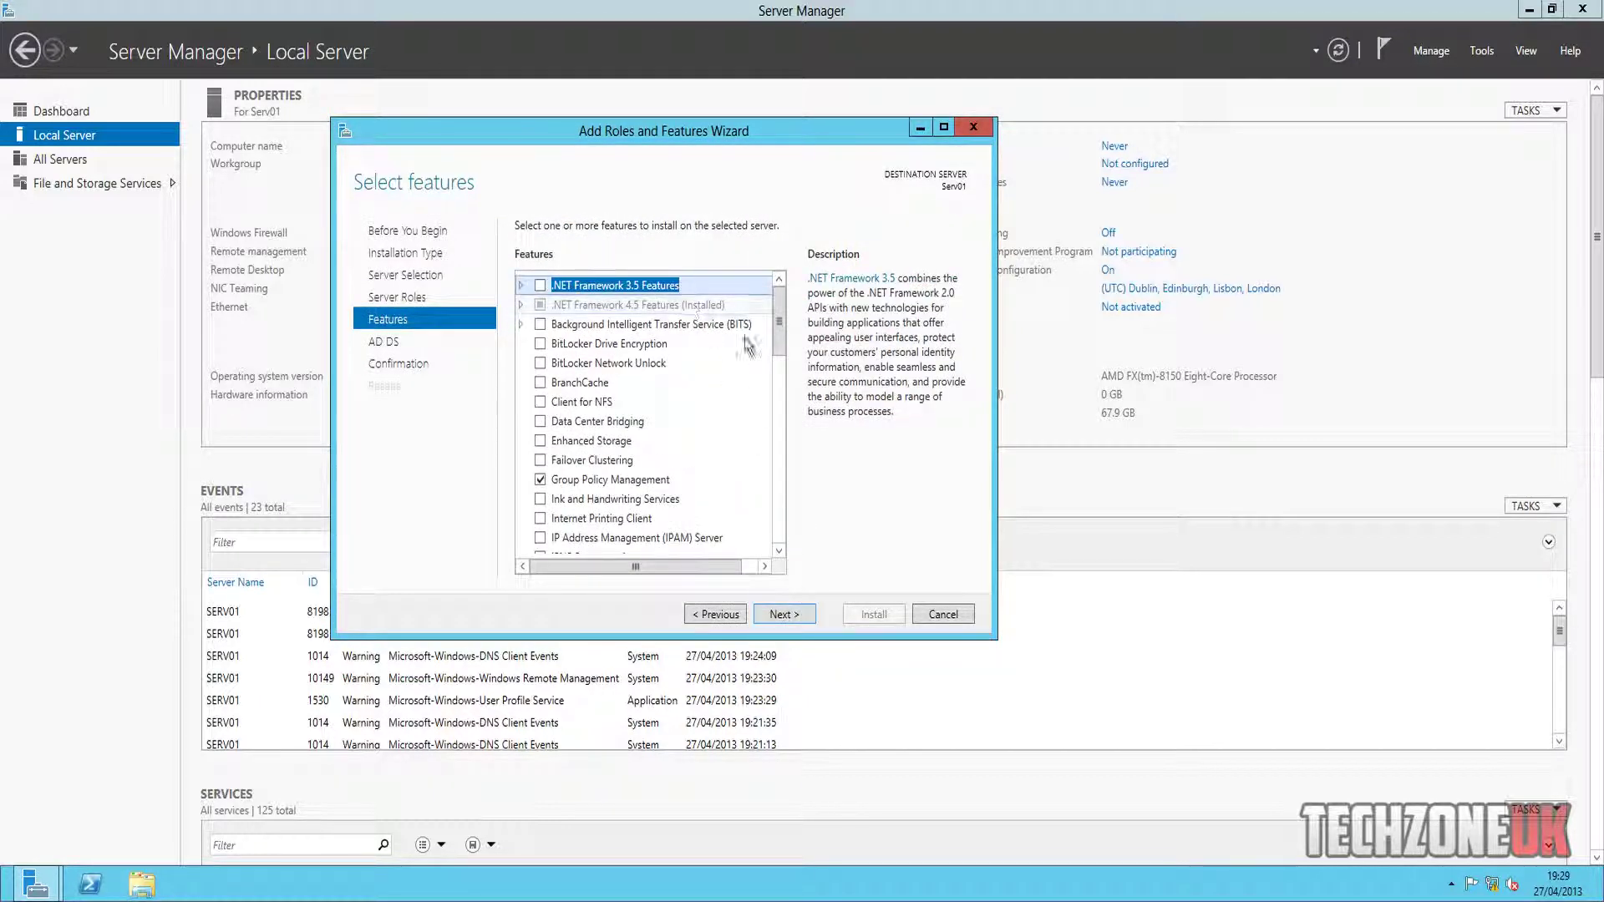
{"action": "left_click_drag", "start_coordinate": [778, 345], "coordinate": [792, 466]}
{"action": "scroll", "coordinate": [781, 468], "scroll_direction": "up", "scroll_amount": 10}
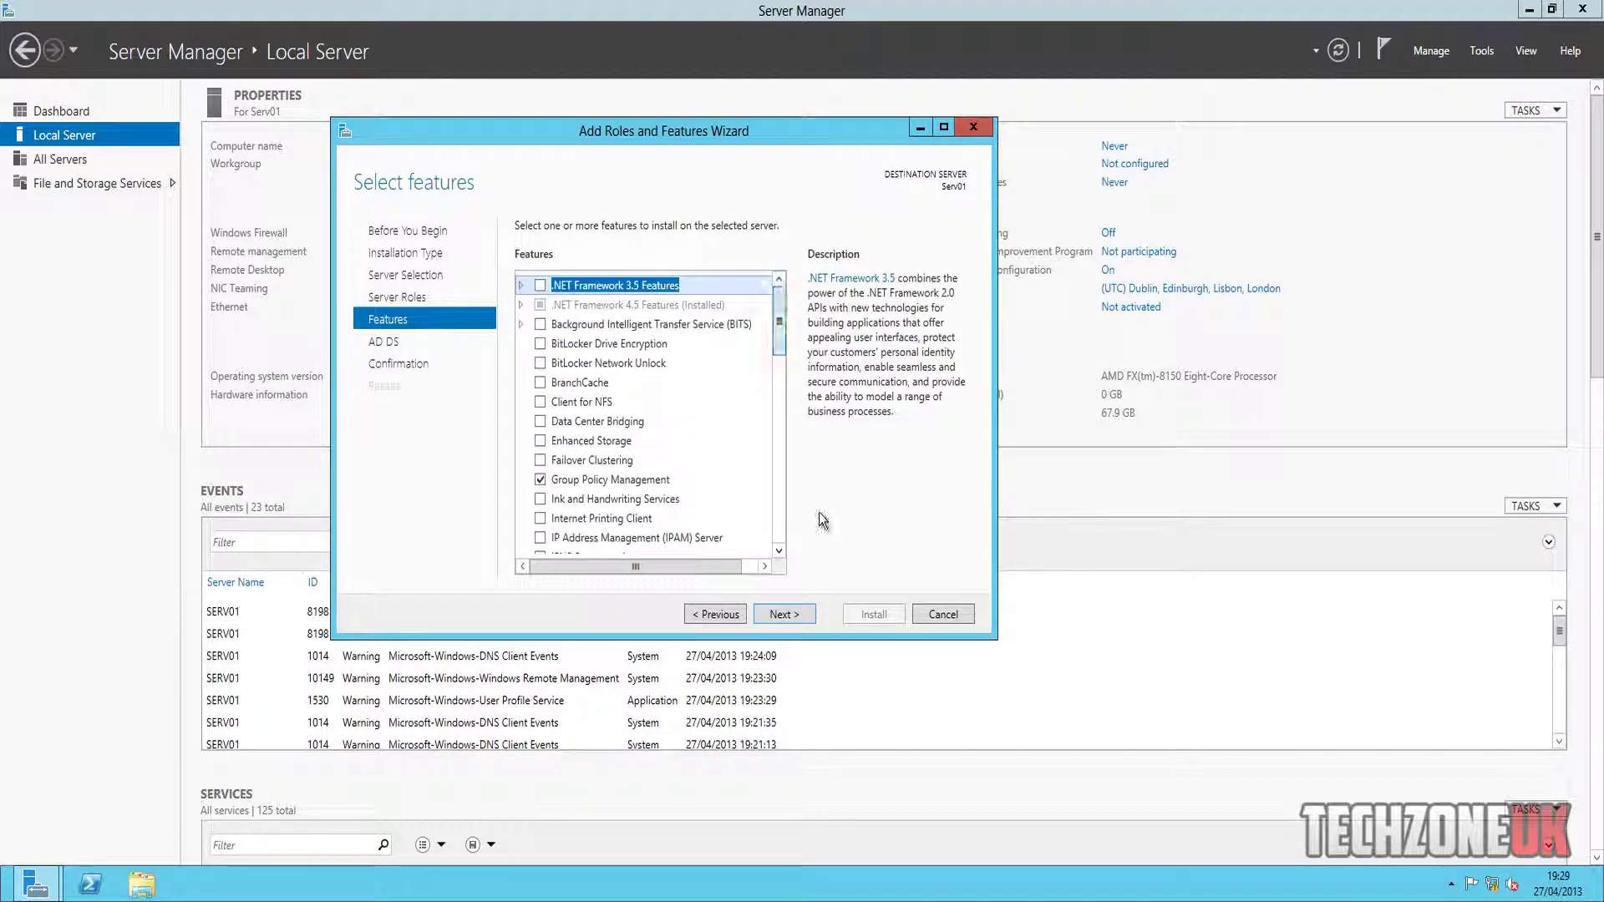
{"action": "left_click", "coordinate": [798, 616]}
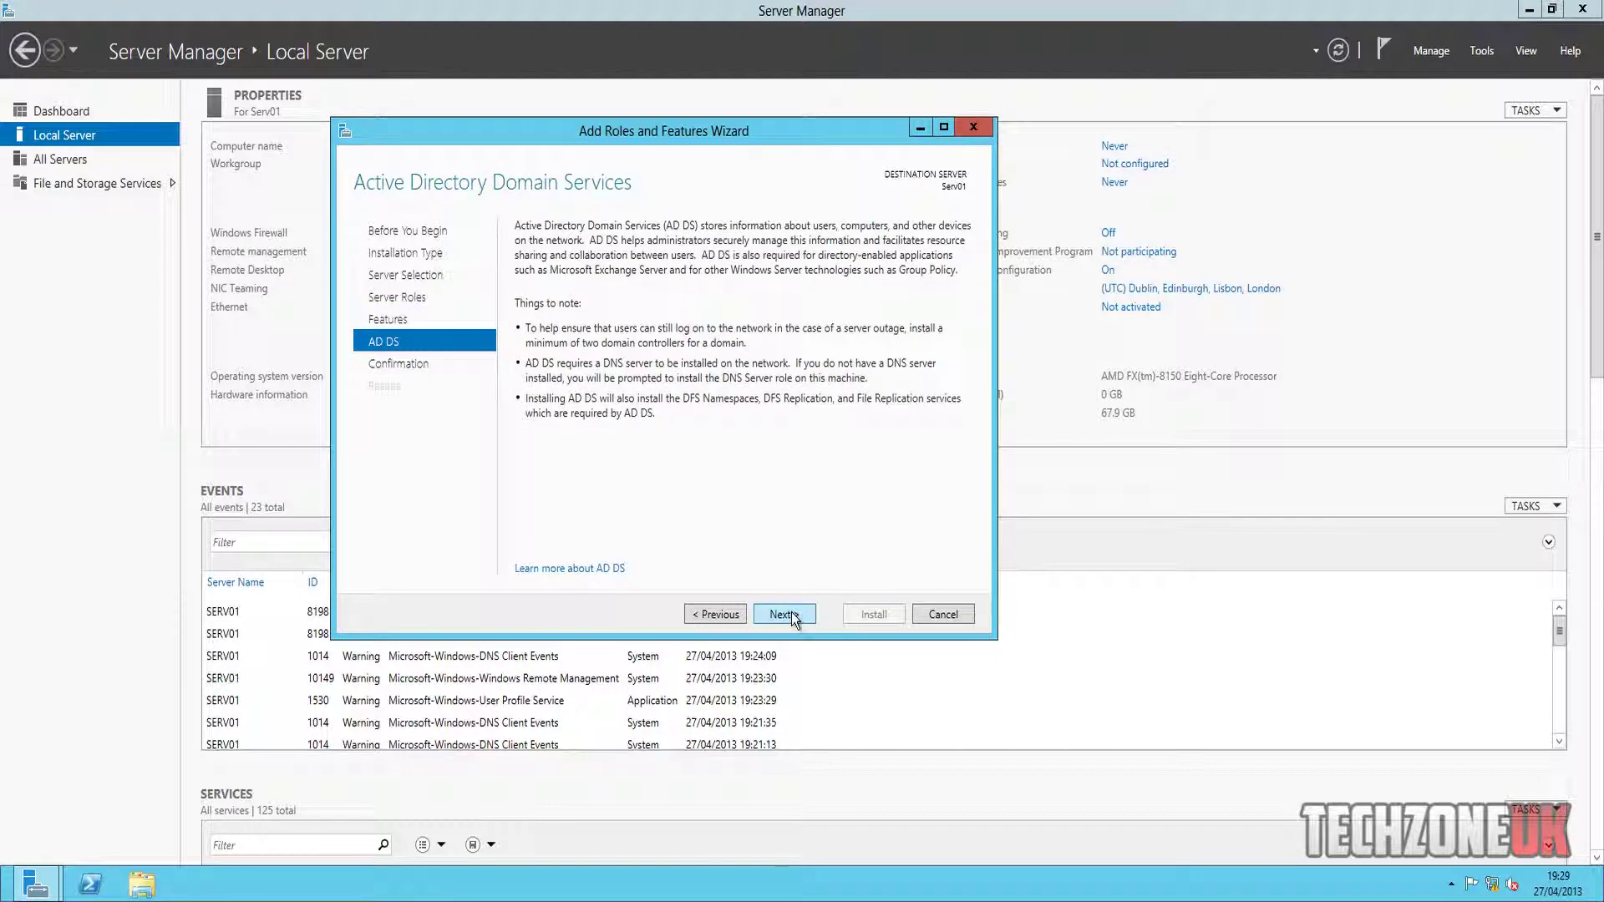
{"action": "left_click", "coordinate": [786, 615]}
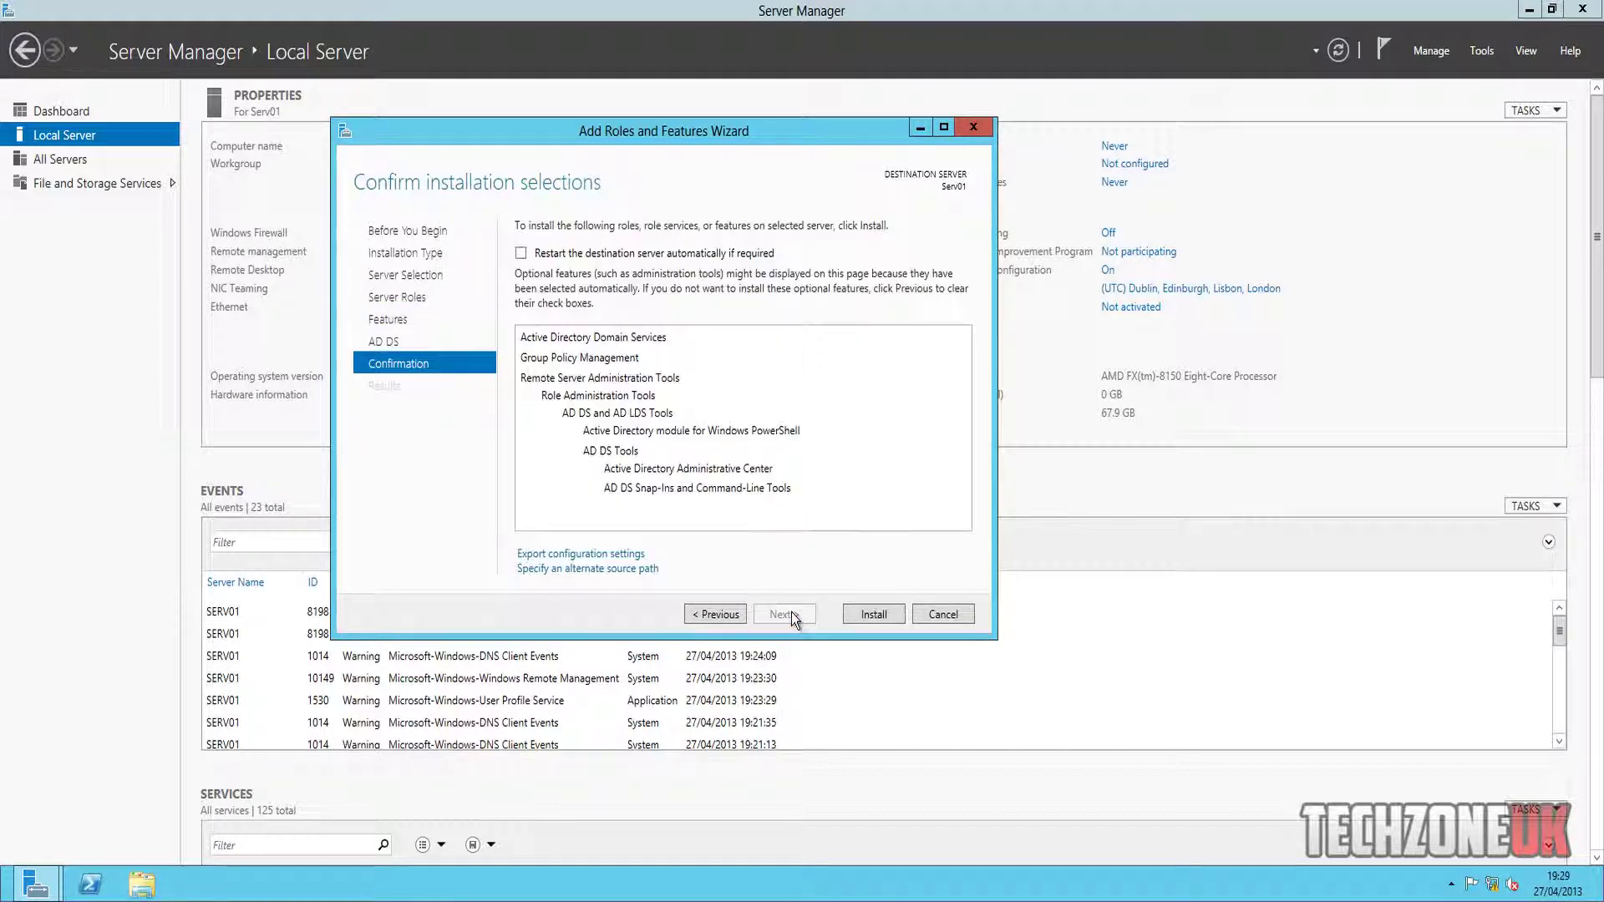
Install AD DS on Serv01 and close the wizard once installation succeeds
{"action": "left_click", "coordinate": [898, 619]}
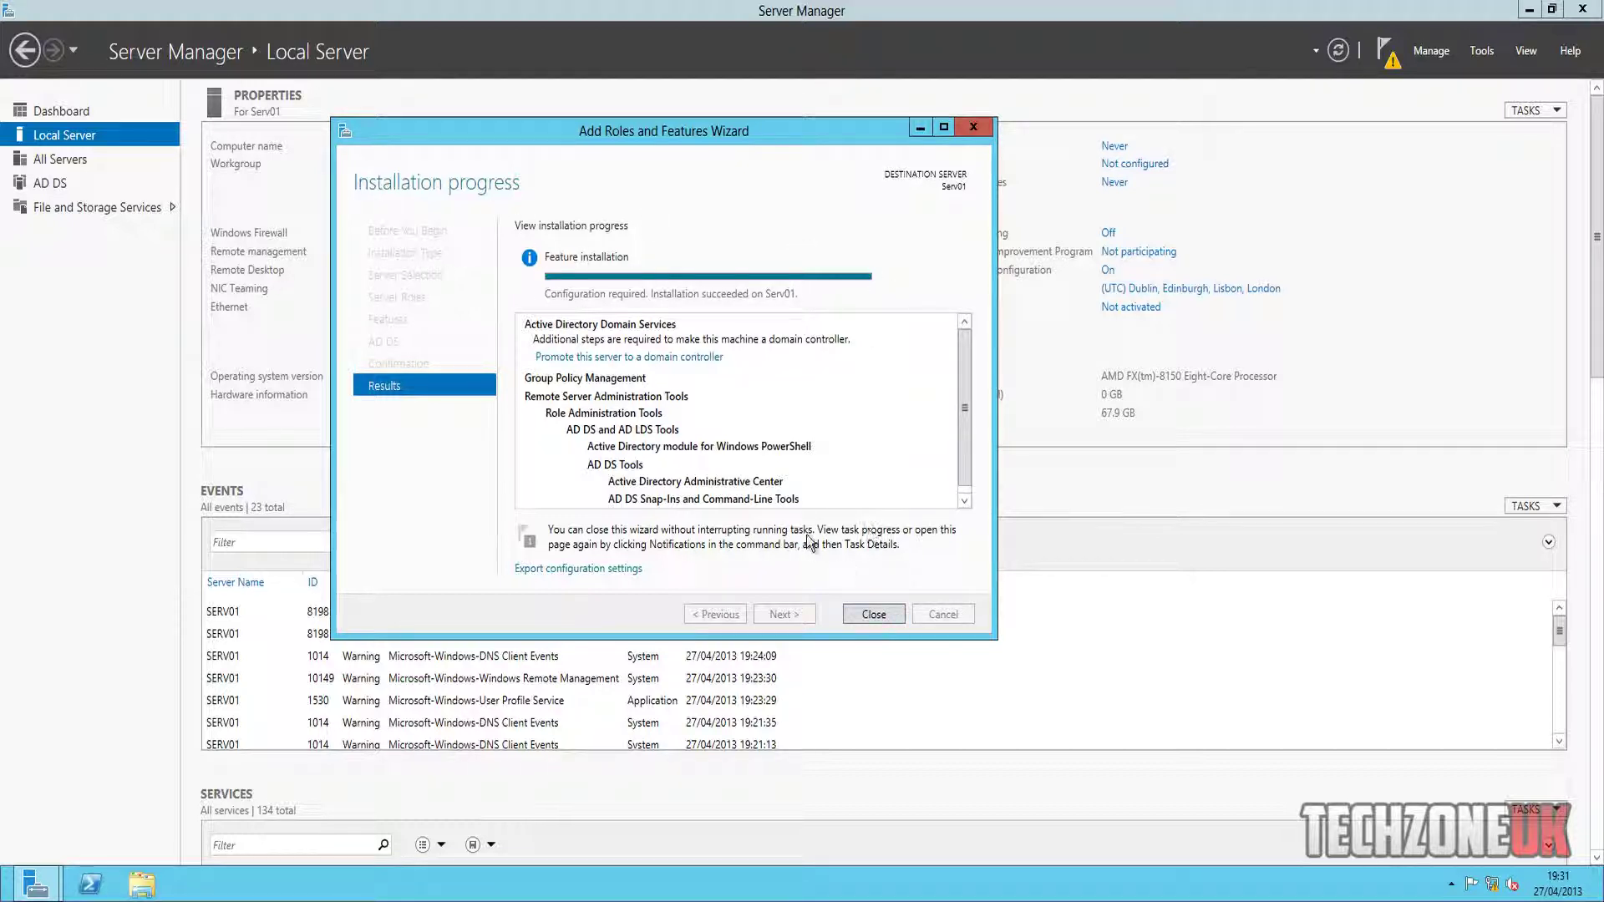
{"action": "left_click", "coordinate": [869, 615]}
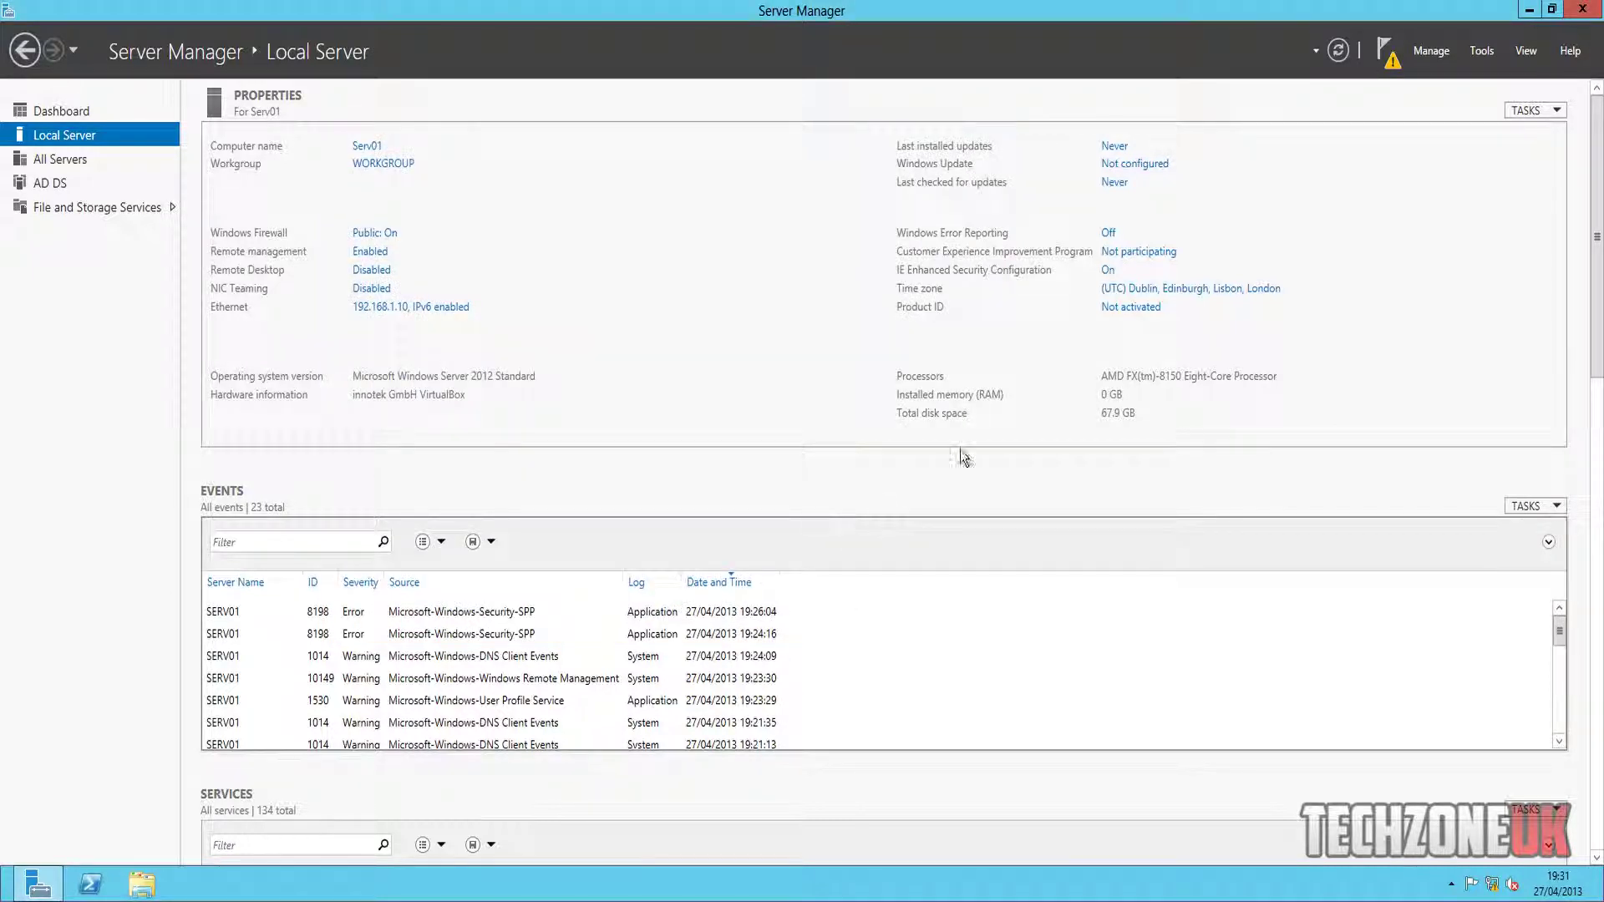
Start domain controller promotion and choose a new forest with root domain JTT.local
{"action": "left_click", "coordinate": [1387, 55]}
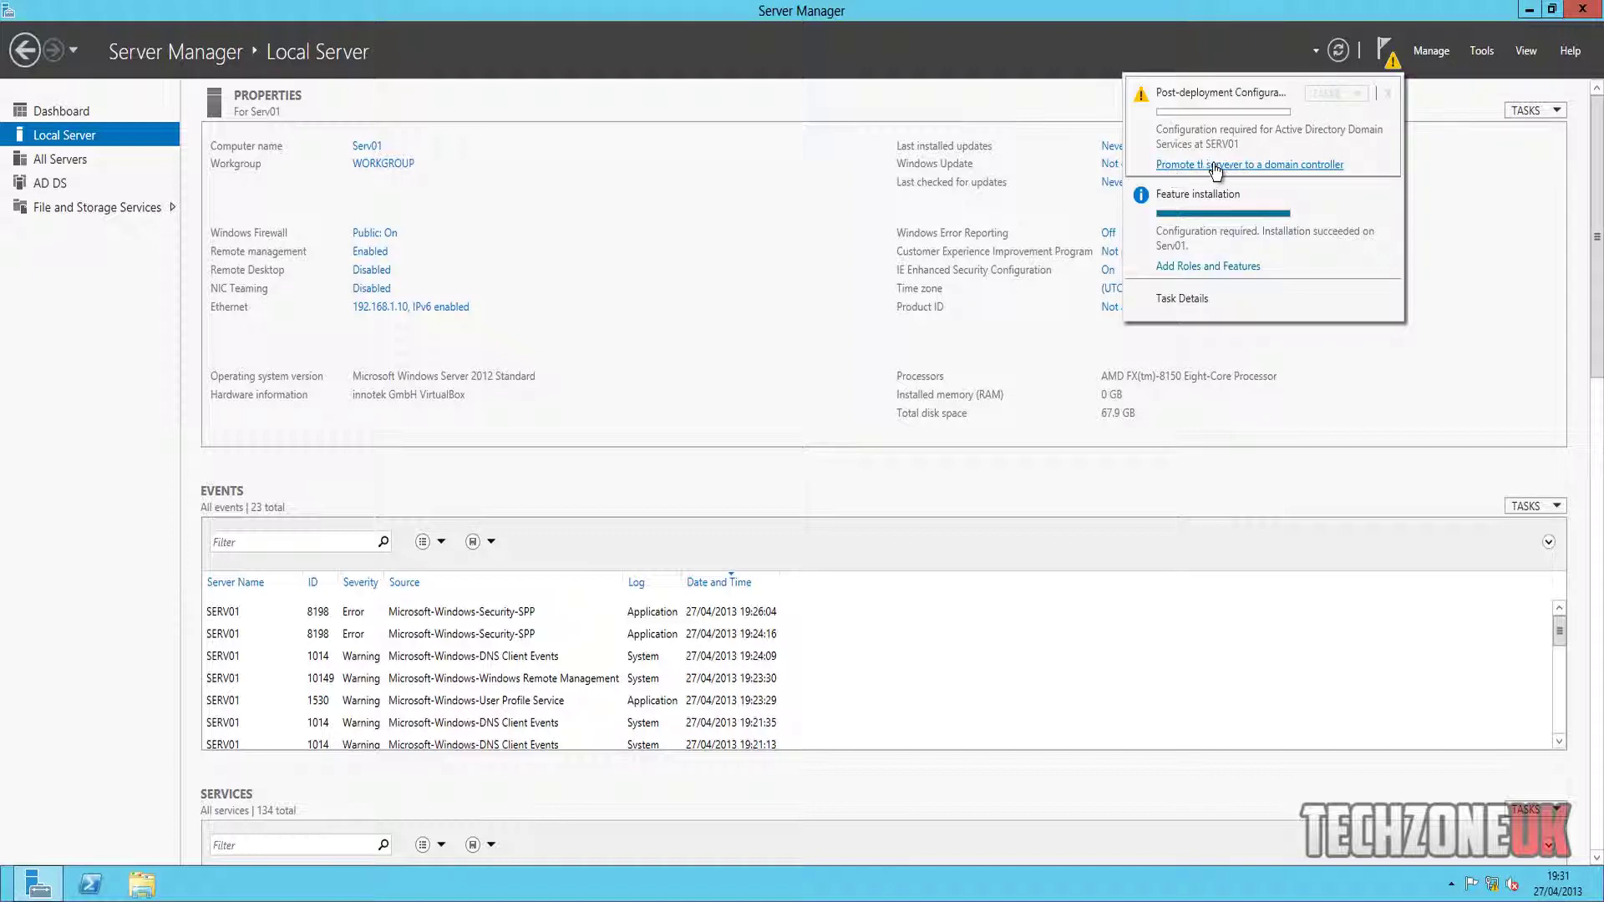
{"action": "left_click", "coordinate": [1276, 165]}
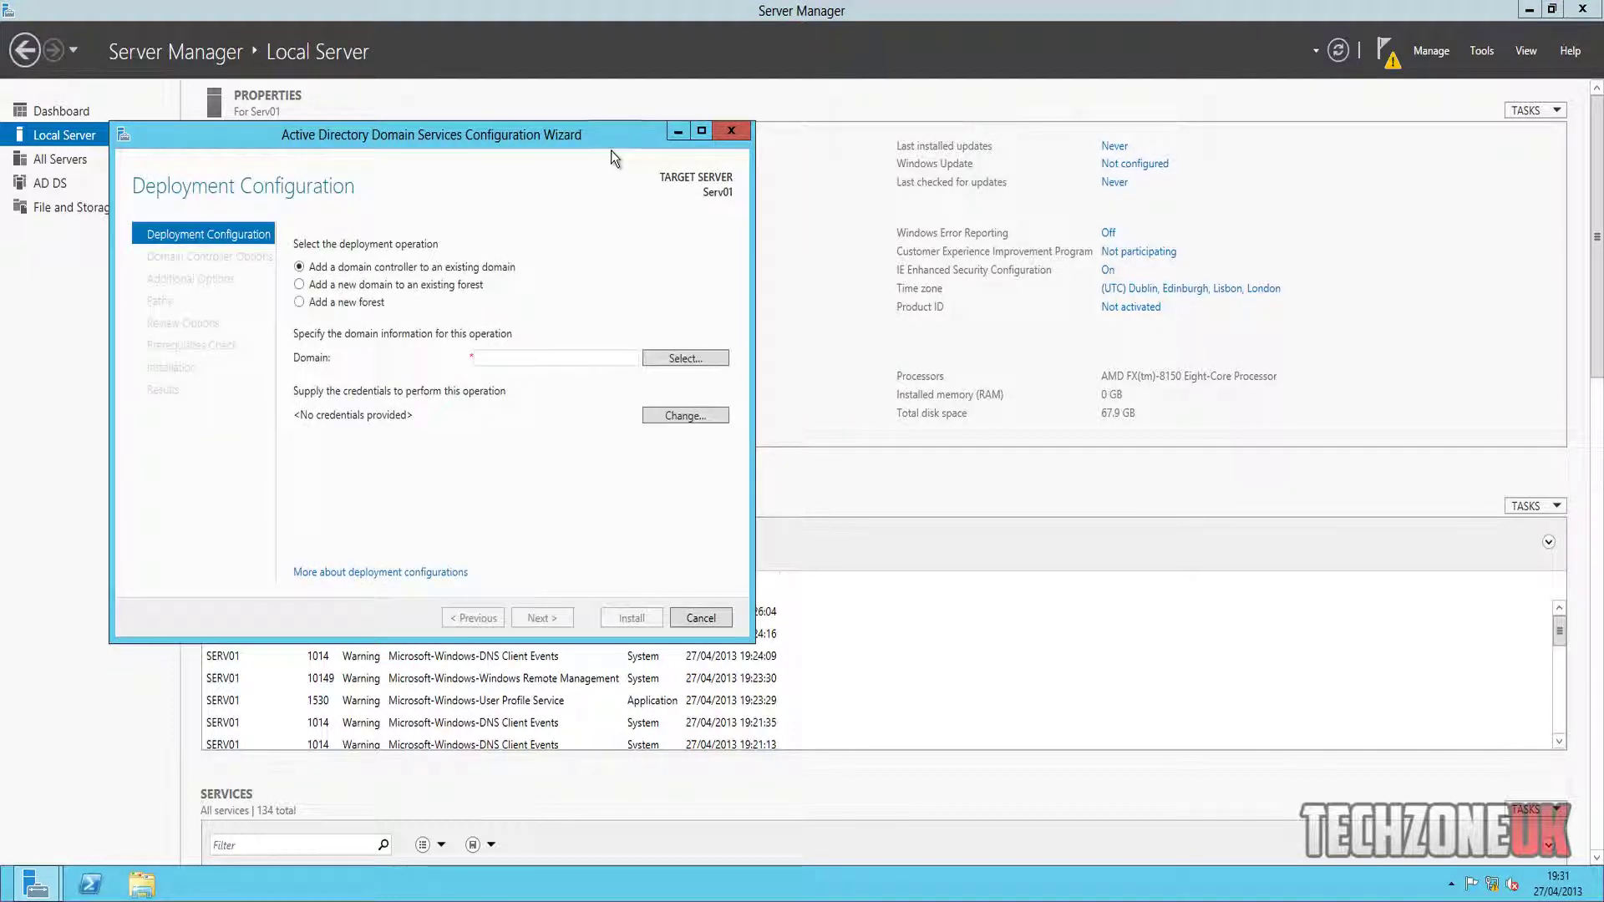
{"action": "left_click_drag", "start_coordinate": [612, 147], "coordinate": [914, 154]}
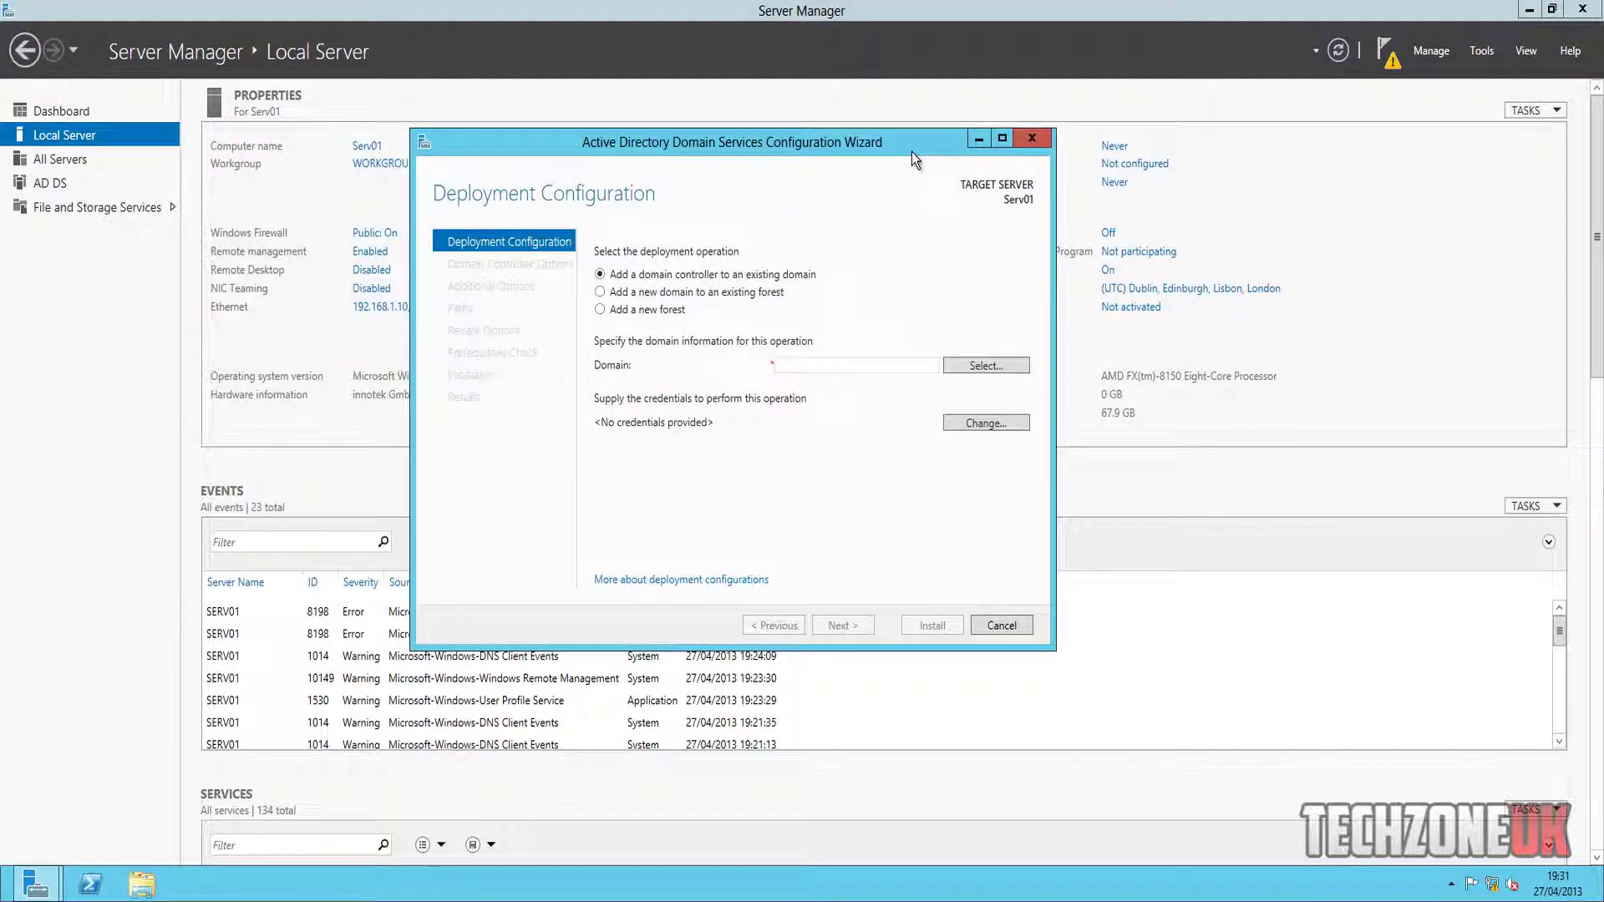
{"action": "left_click", "coordinate": [674, 316]}
{"action": "left_click", "coordinate": [788, 362]}
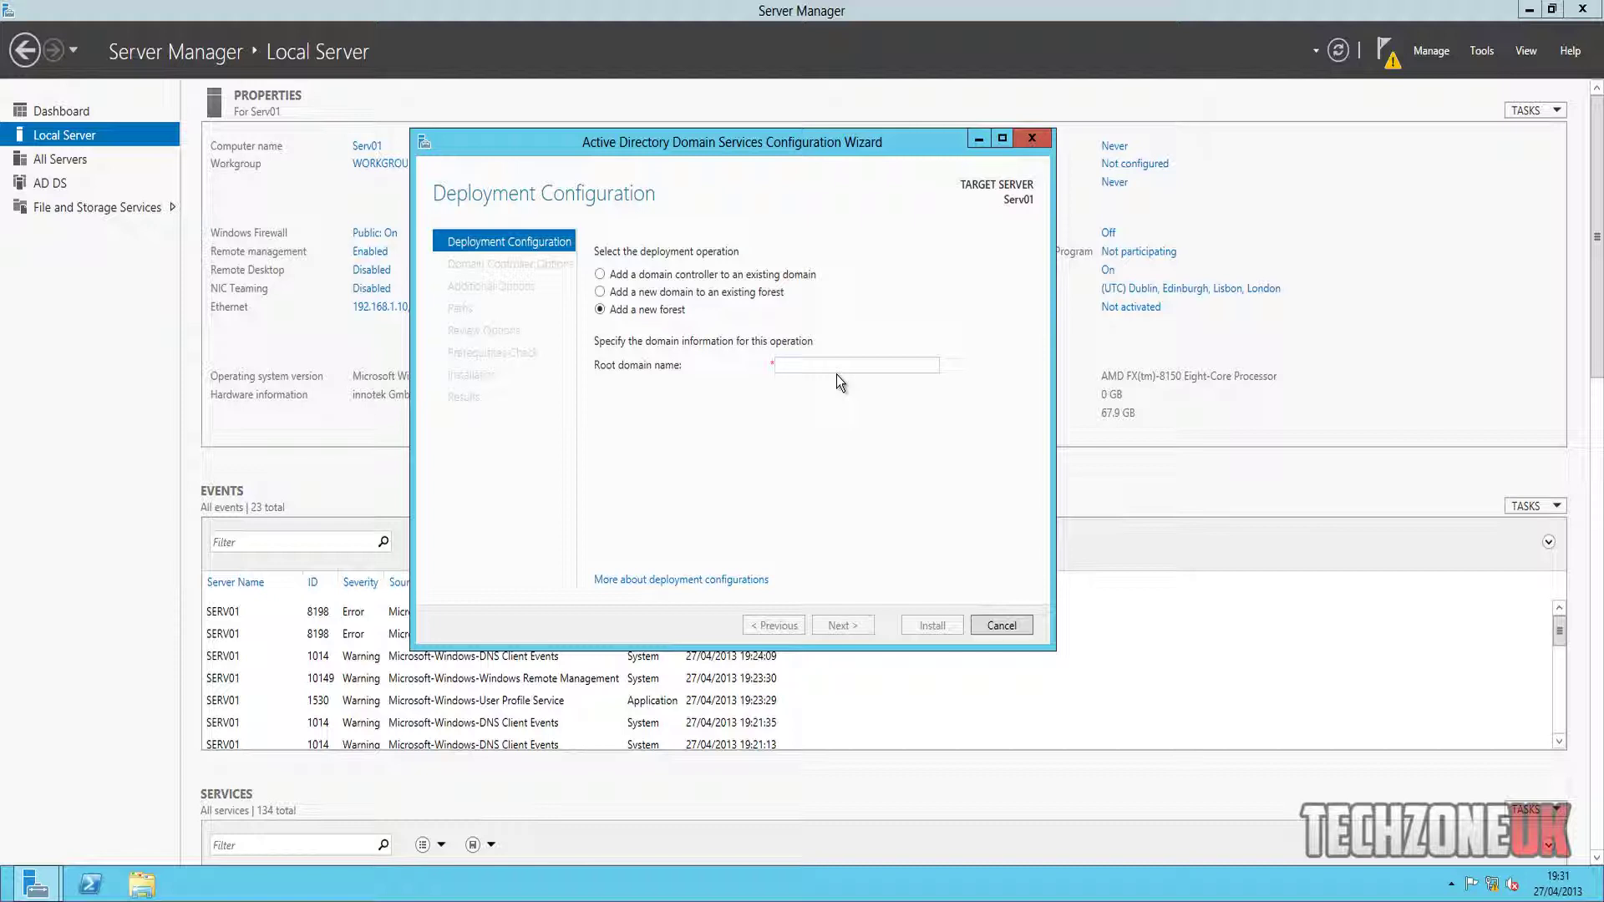
{"action": "type", "text": "JTT"}
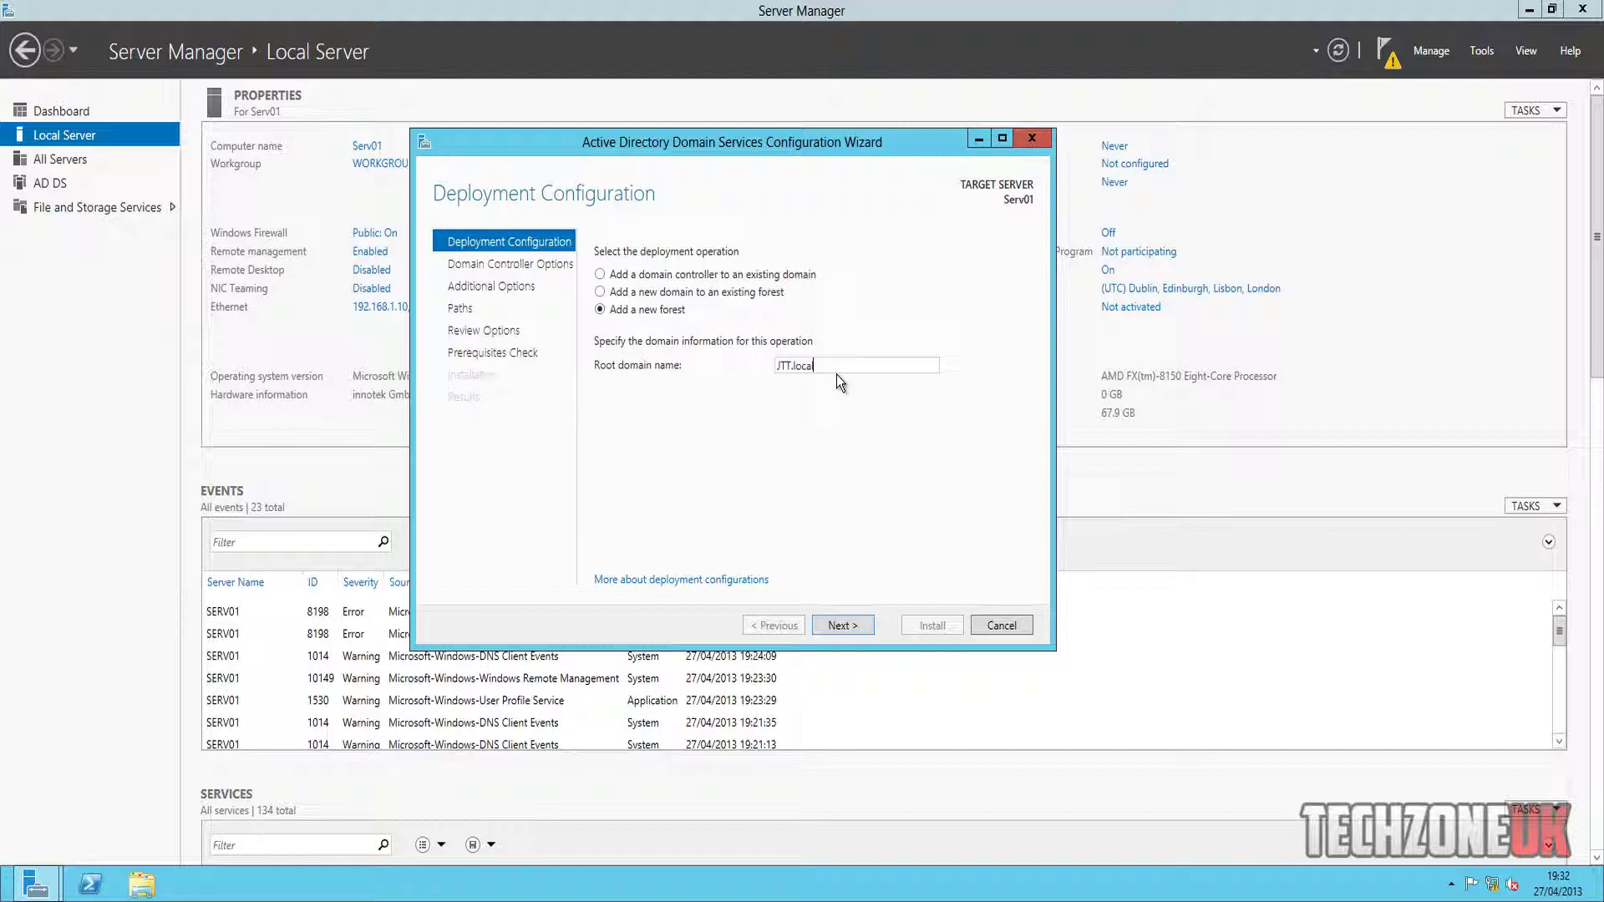
{"action": "type", "text": ".local"}
Keep Windows Server 2012 functional levels and enter and confirm the DSRM password
{"action": "left_click", "coordinate": [842, 625]}
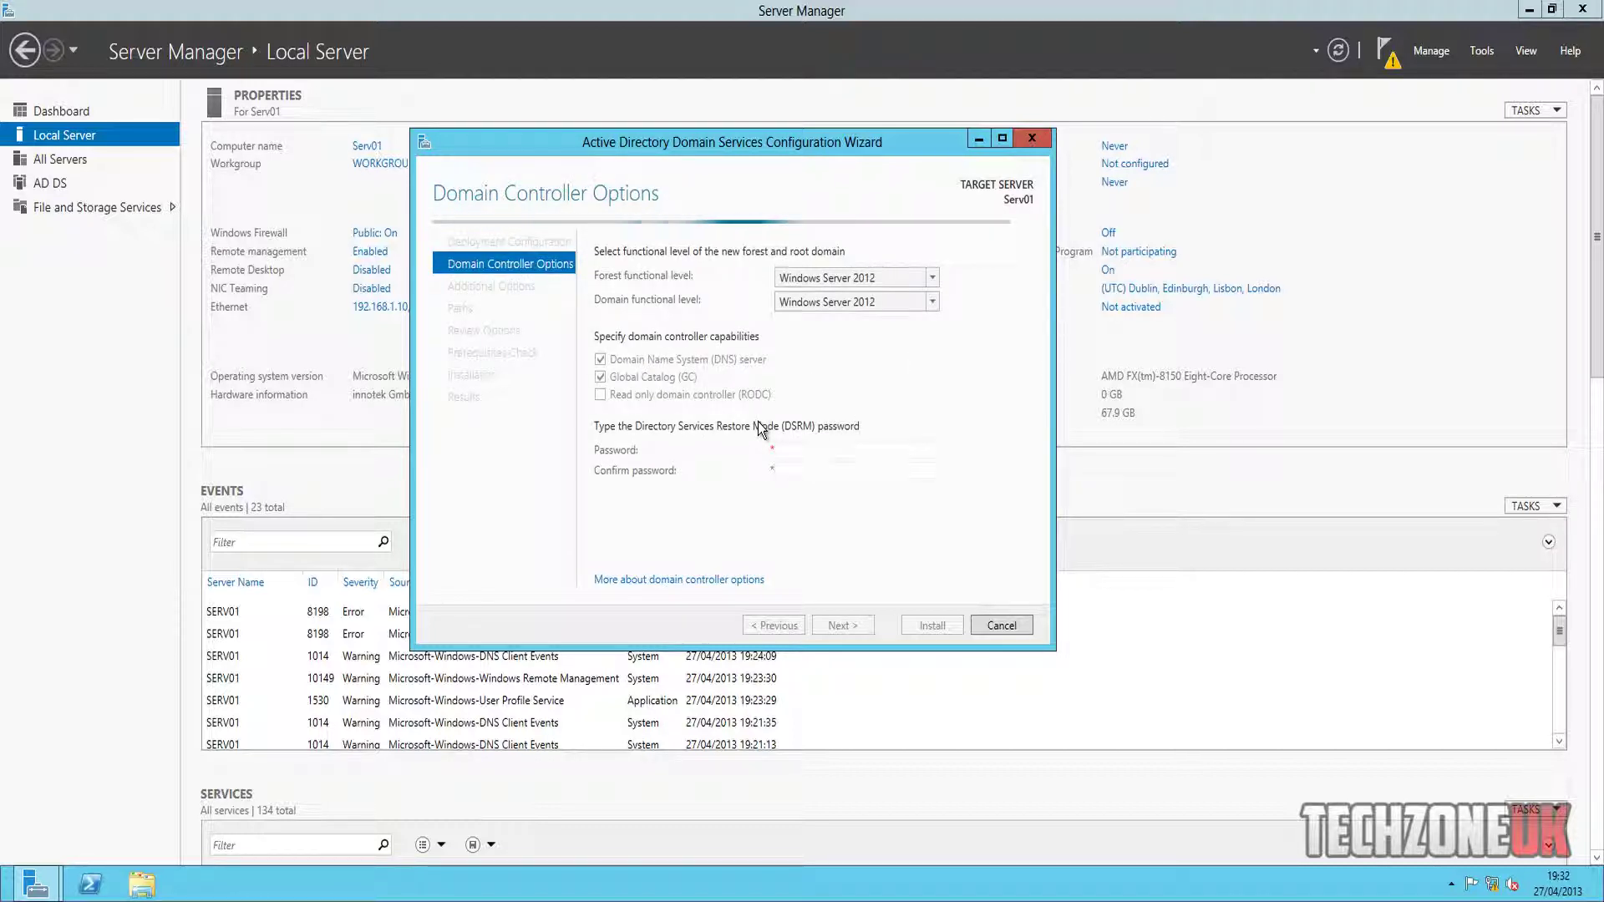
{"action": "left_click", "coordinate": [934, 278]}
{"action": "left_click", "coordinate": [889, 355]}
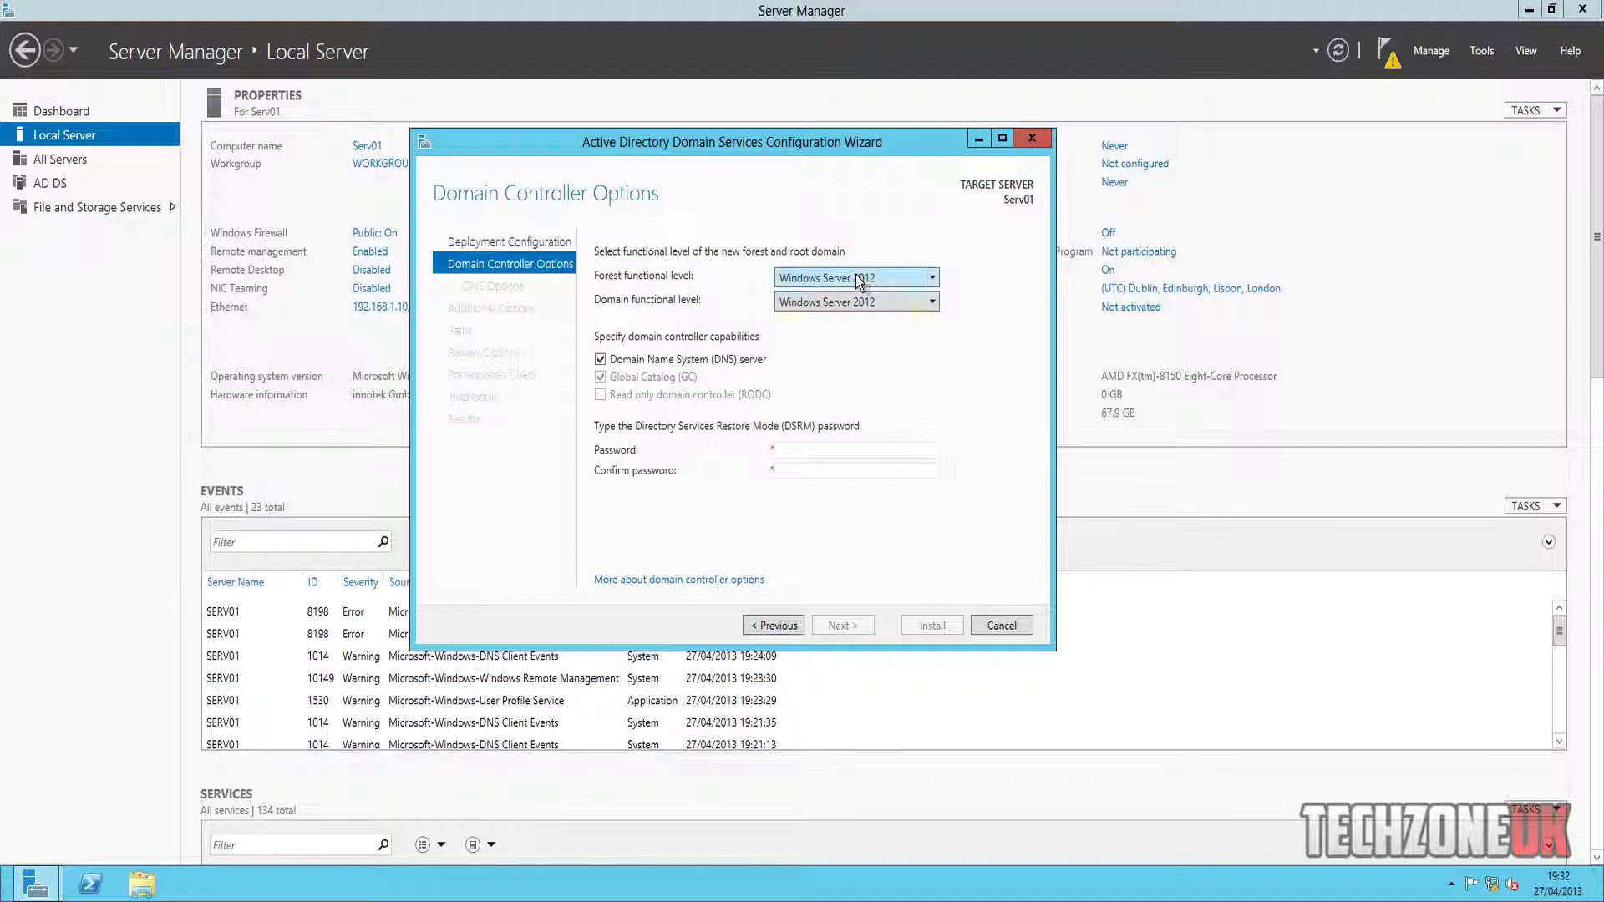
{"action": "left_click", "coordinate": [816, 449]}
{"action": "type", "text": "***************"}
{"action": "key", "text": "Tab"}
{"action": "type", "text": "****"}
{"action": "type", "text": "**********"}
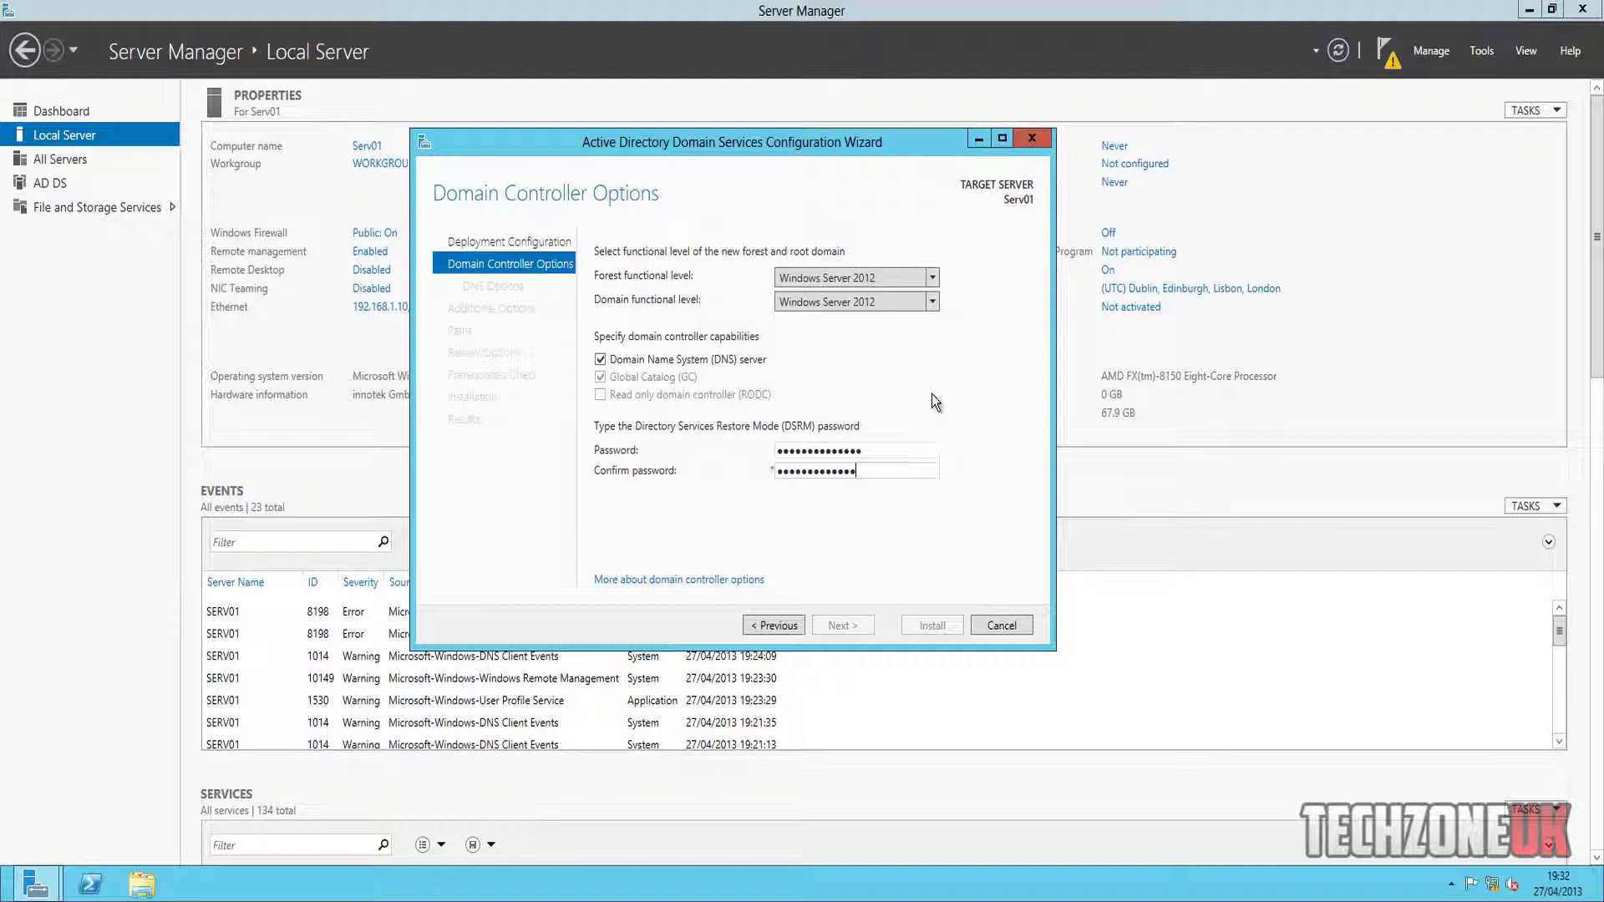
{"action": "type", "text": "*"}
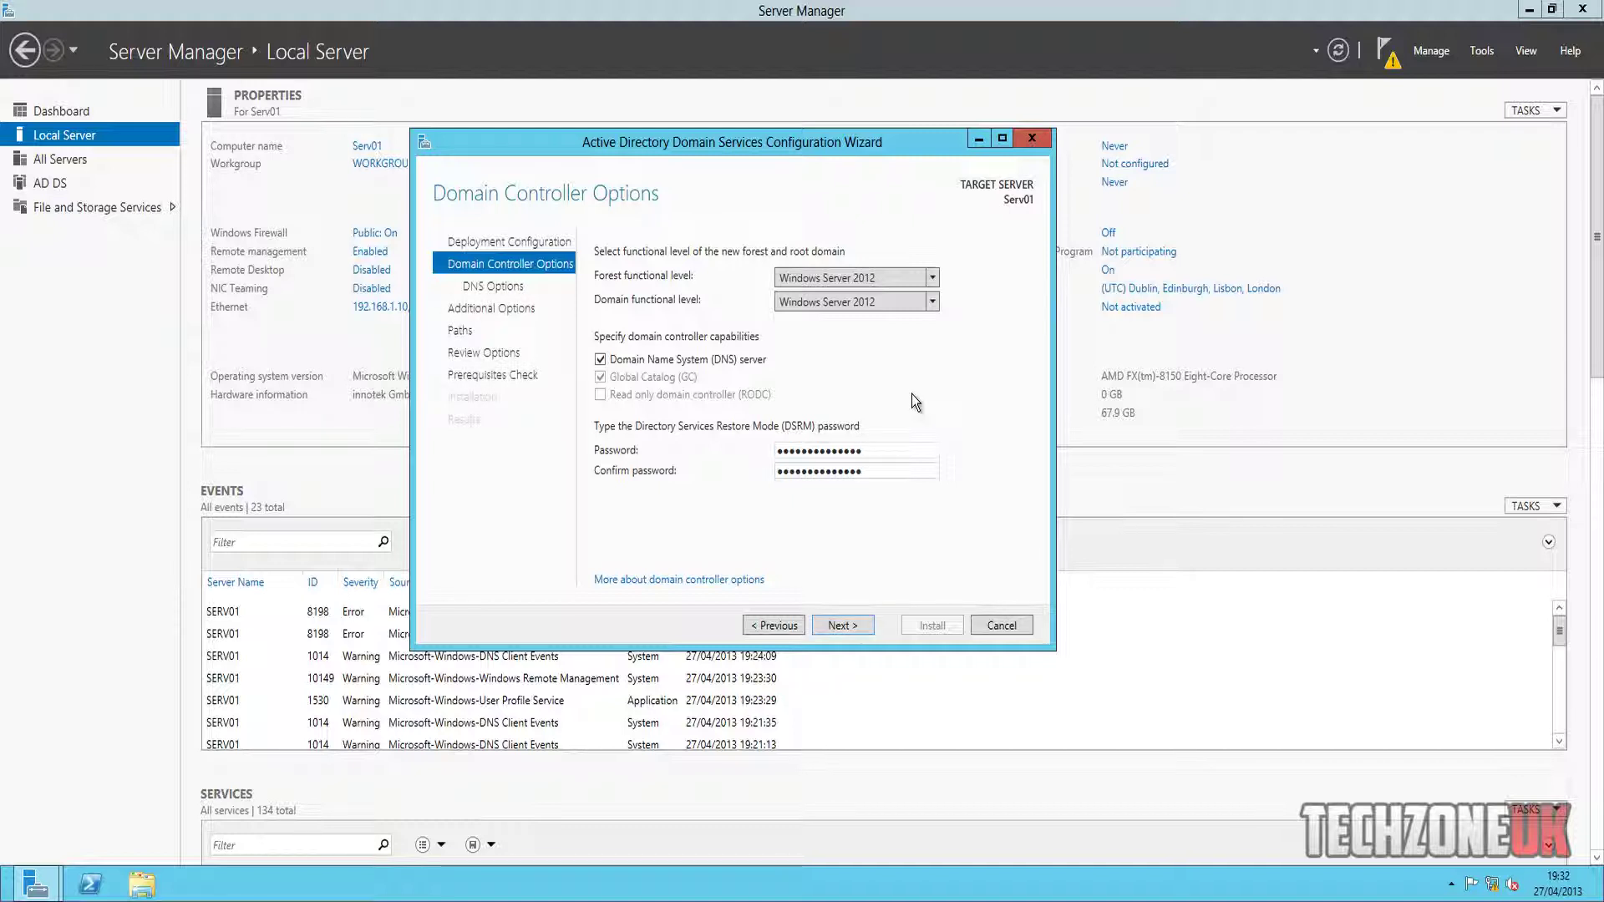
Move past DNS Options, ignoring the delegation warning, to Additional Options with NetBIOS name JTT
{"action": "left_click", "coordinate": [861, 627]}
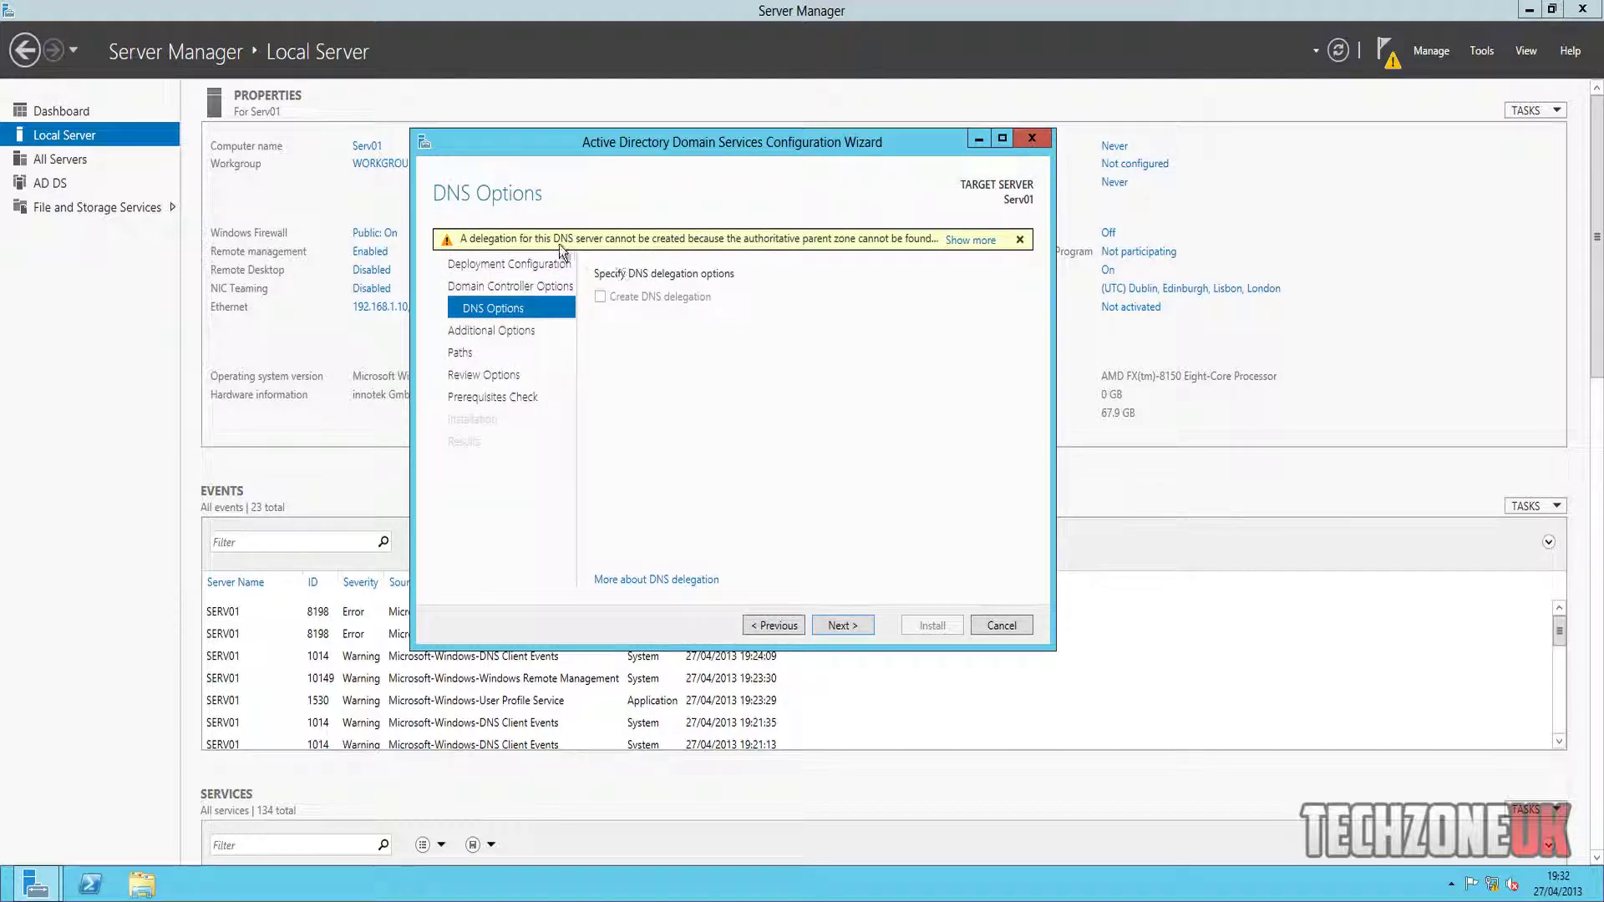
{"action": "mouse_move", "coordinate": [570, 249]}
{"action": "left_click", "coordinate": [841, 625]}
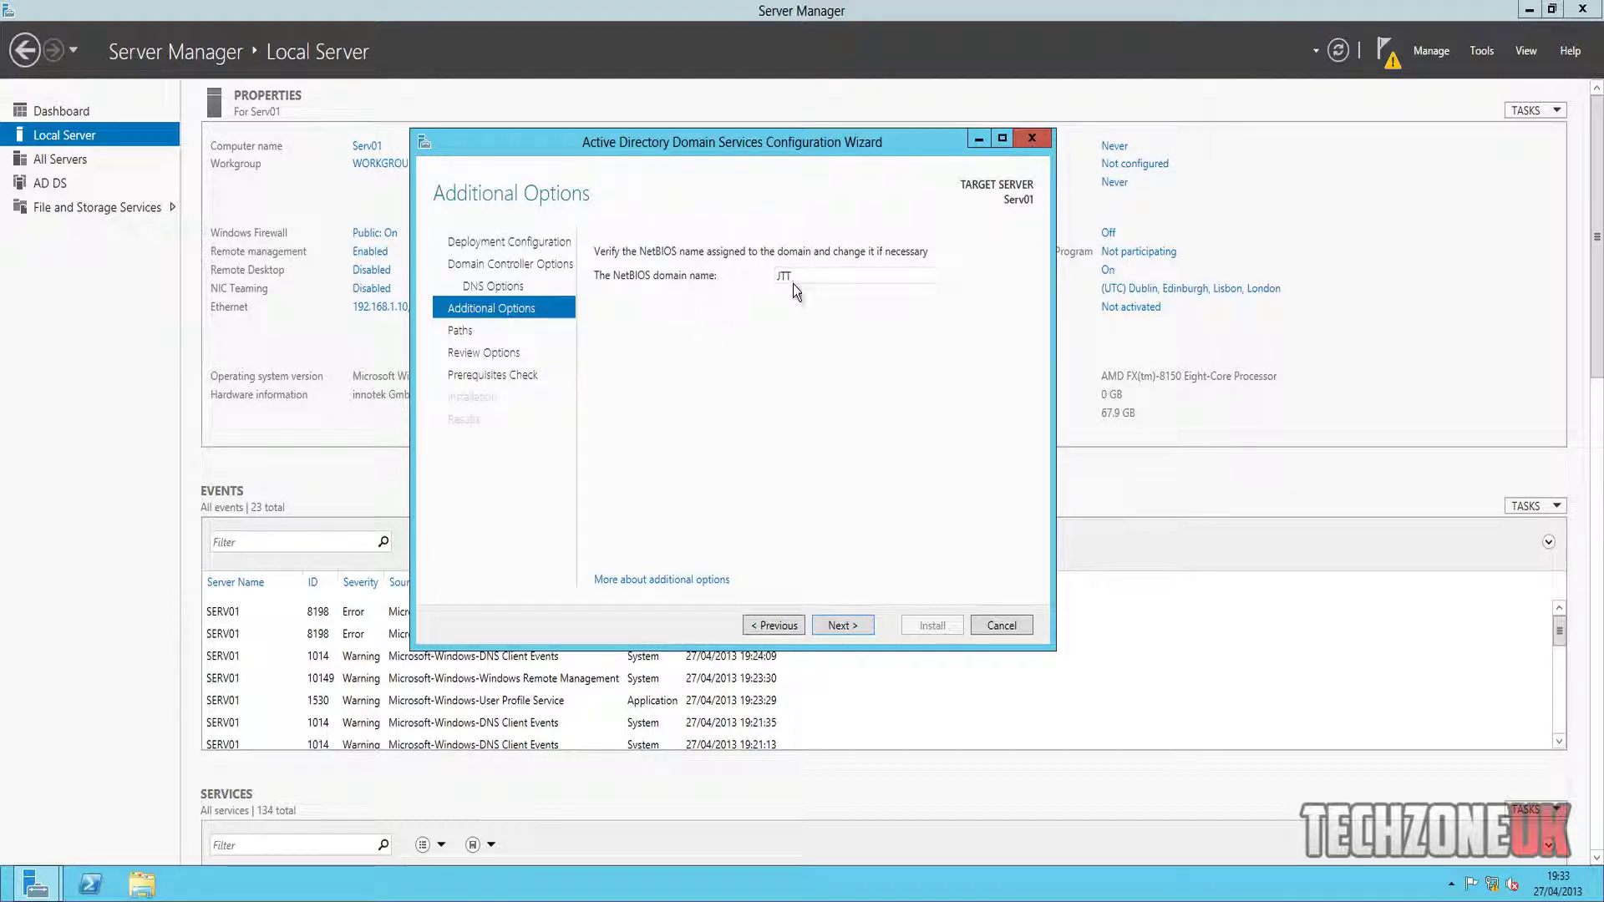
Accept NetBIOS name JTT and default NTDS and SYSVOL paths to reach Review Options
{"action": "left_click", "coordinate": [856, 627]}
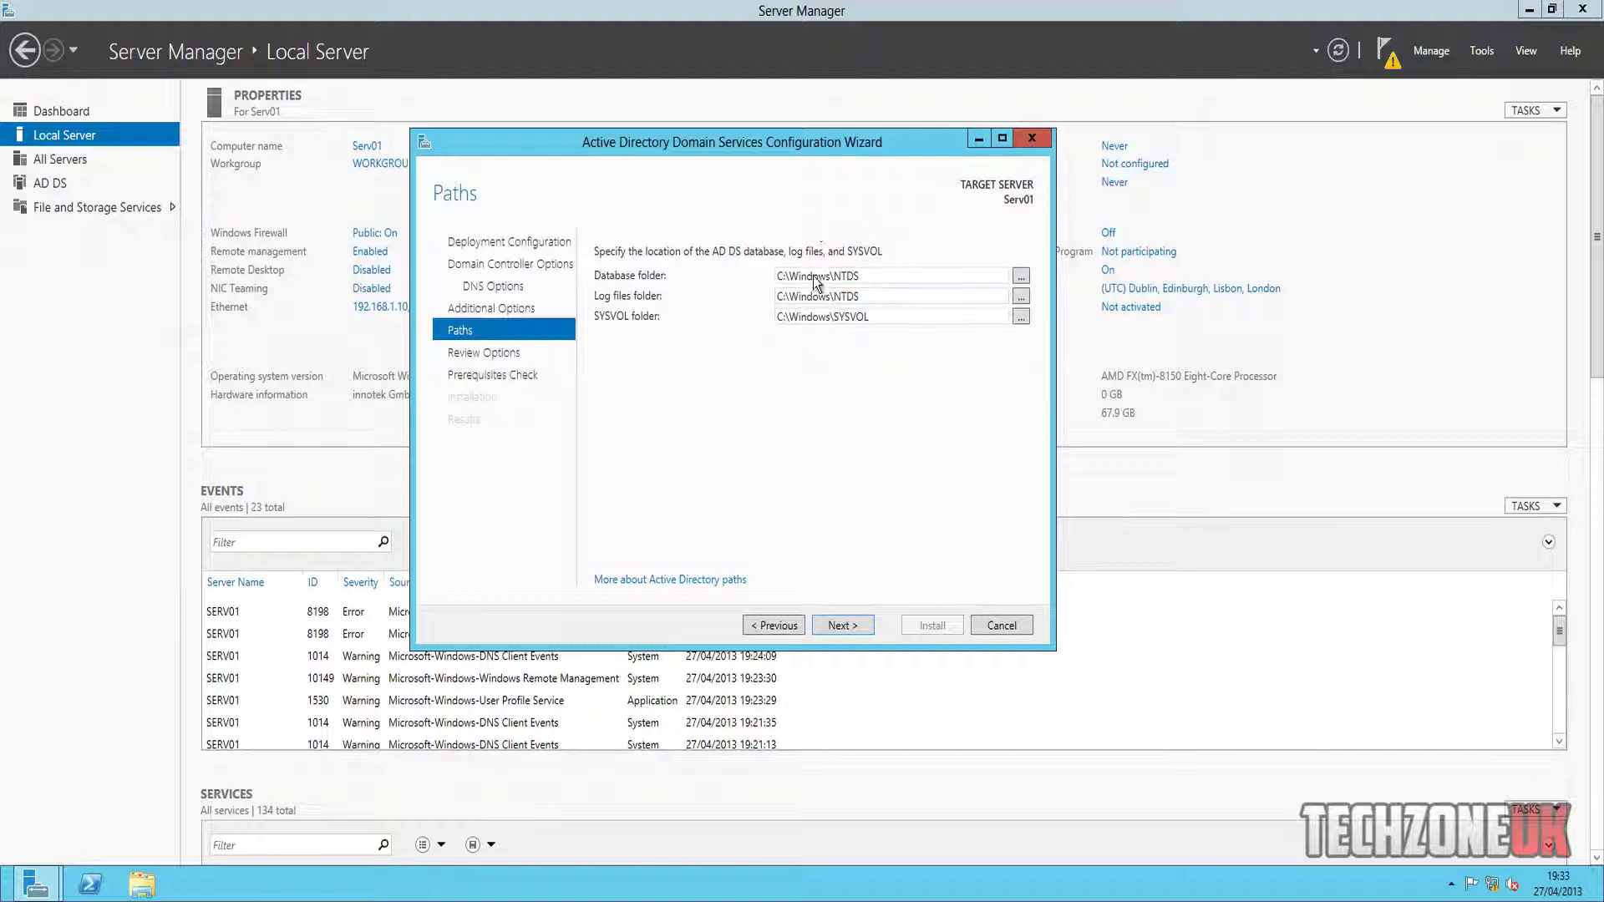
{"action": "left_click", "coordinate": [840, 626]}
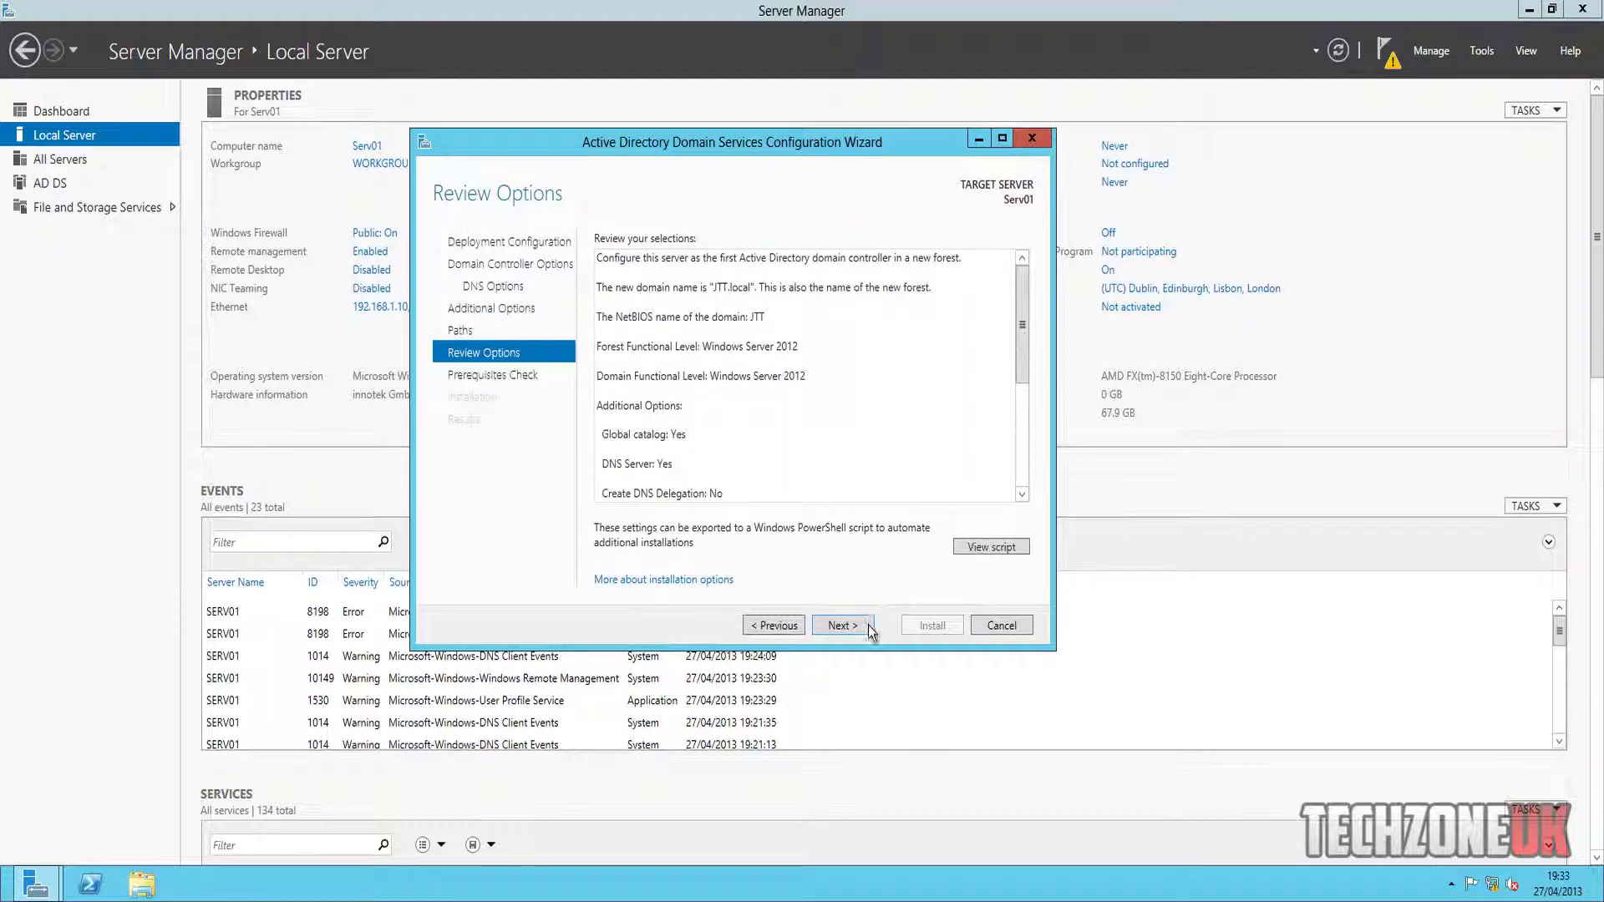
Scroll through and check the new-forest settings on the Review Options page
{"action": "scroll", "coordinate": [1025, 323], "scroll_direction": "down", "scroll_amount": 2}
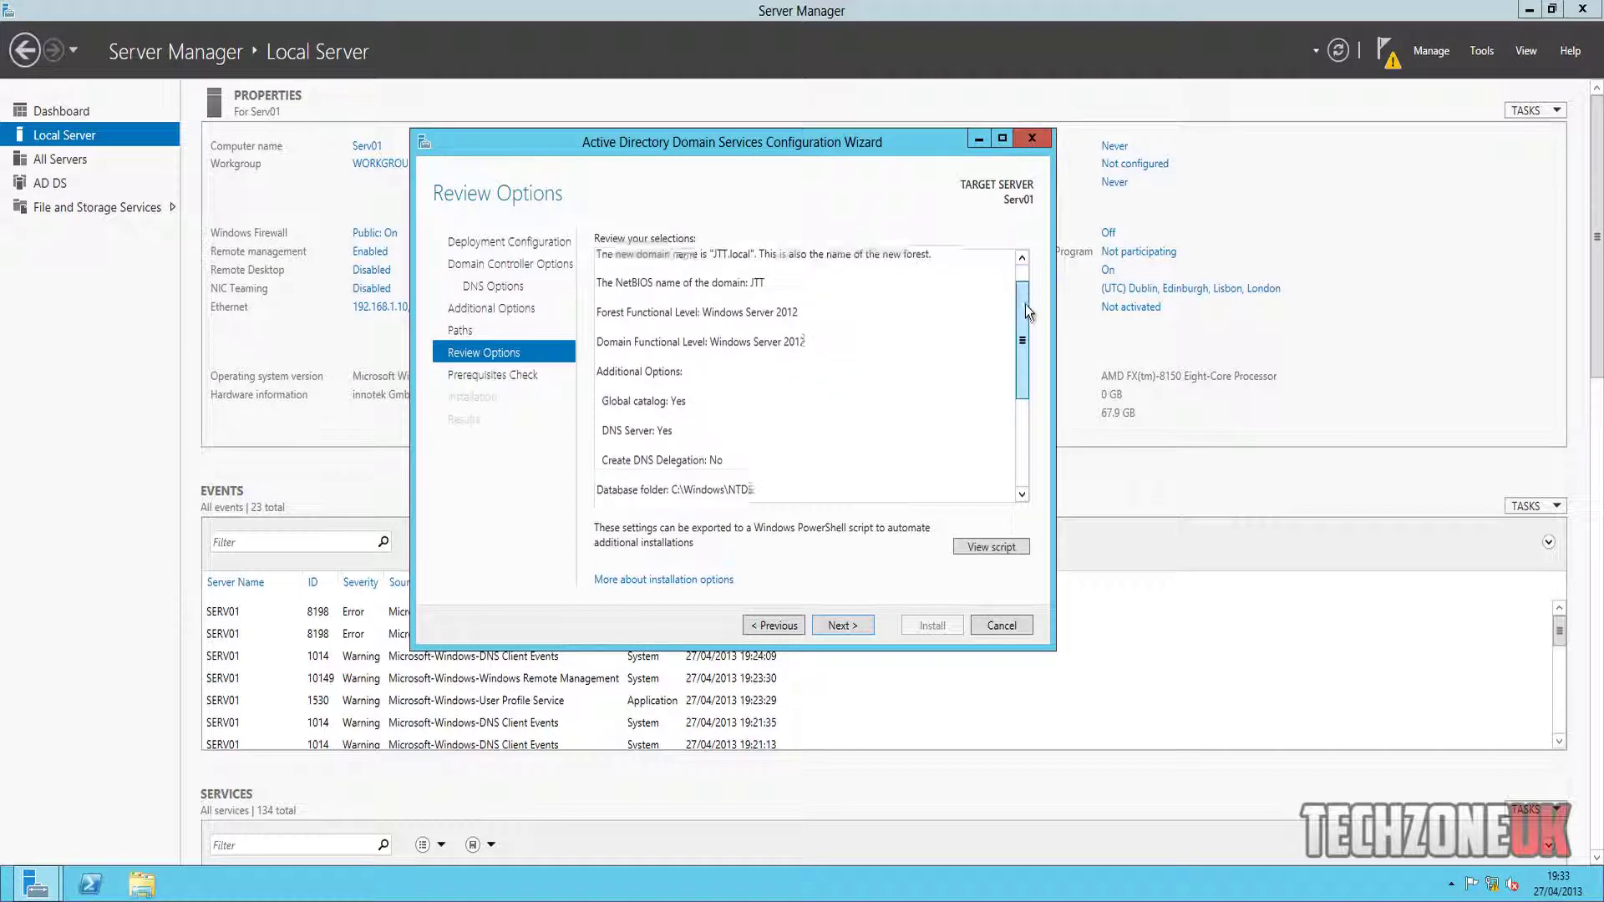
{"action": "scroll", "coordinate": [1025, 301], "scroll_direction": "up", "scroll_amount": 2}
{"action": "key", "text": "ctrl+a"}
{"action": "left_click", "coordinate": [743, 290]}
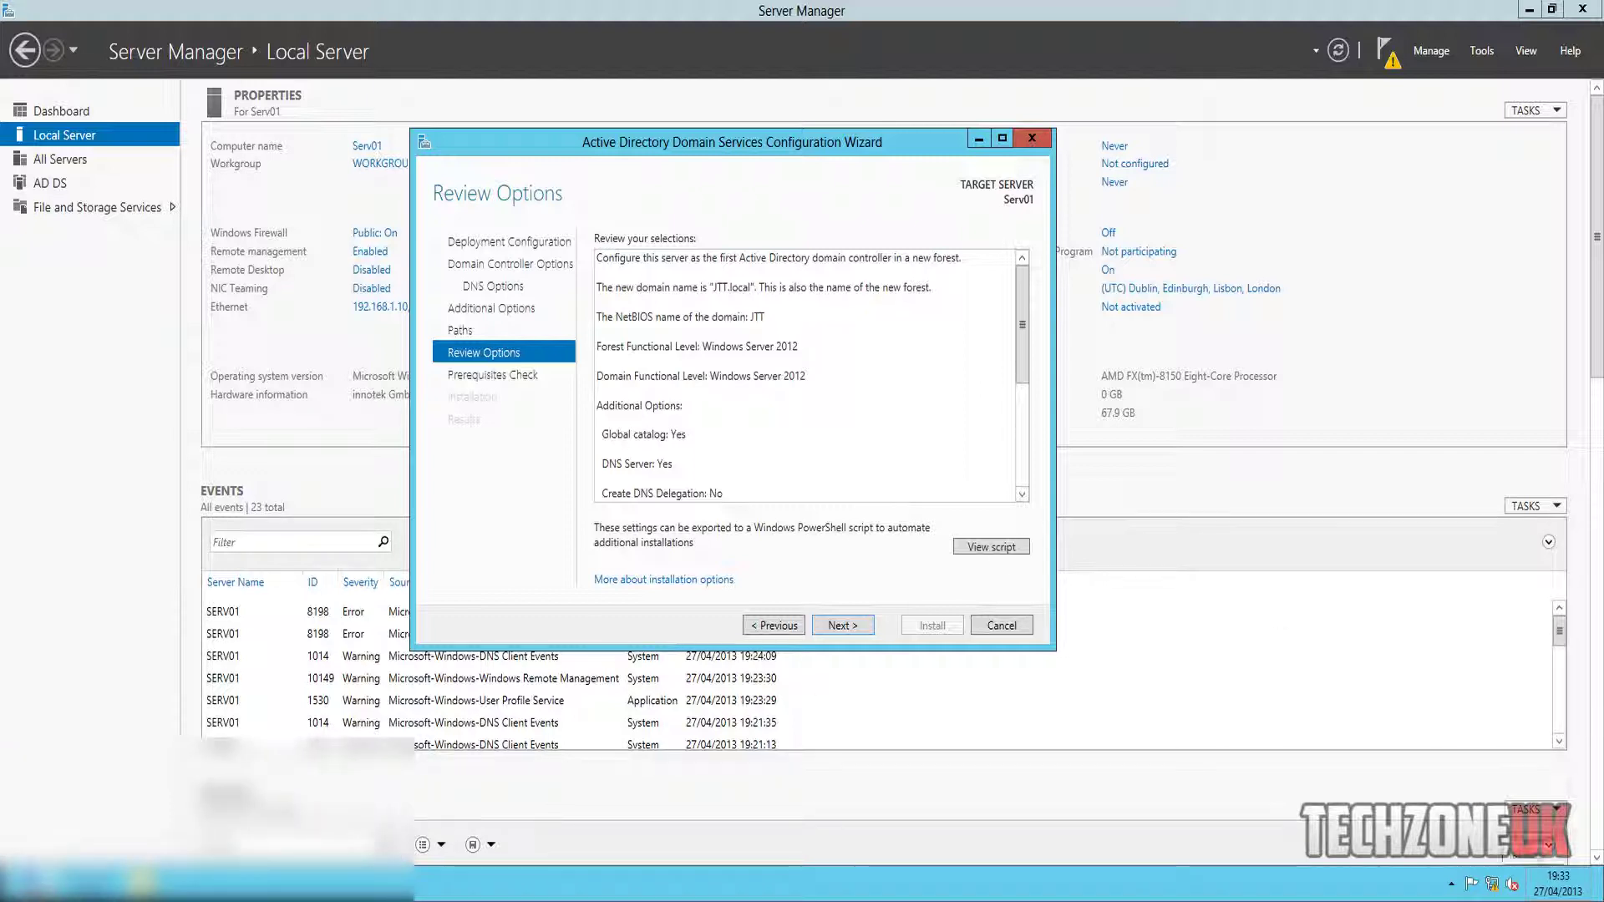
Quit Skype from the system tray, then continue to the Prerequisites Check
{"action": "left_click", "coordinate": [1451, 884]}
{"action": "right_click", "coordinate": [1453, 801]}
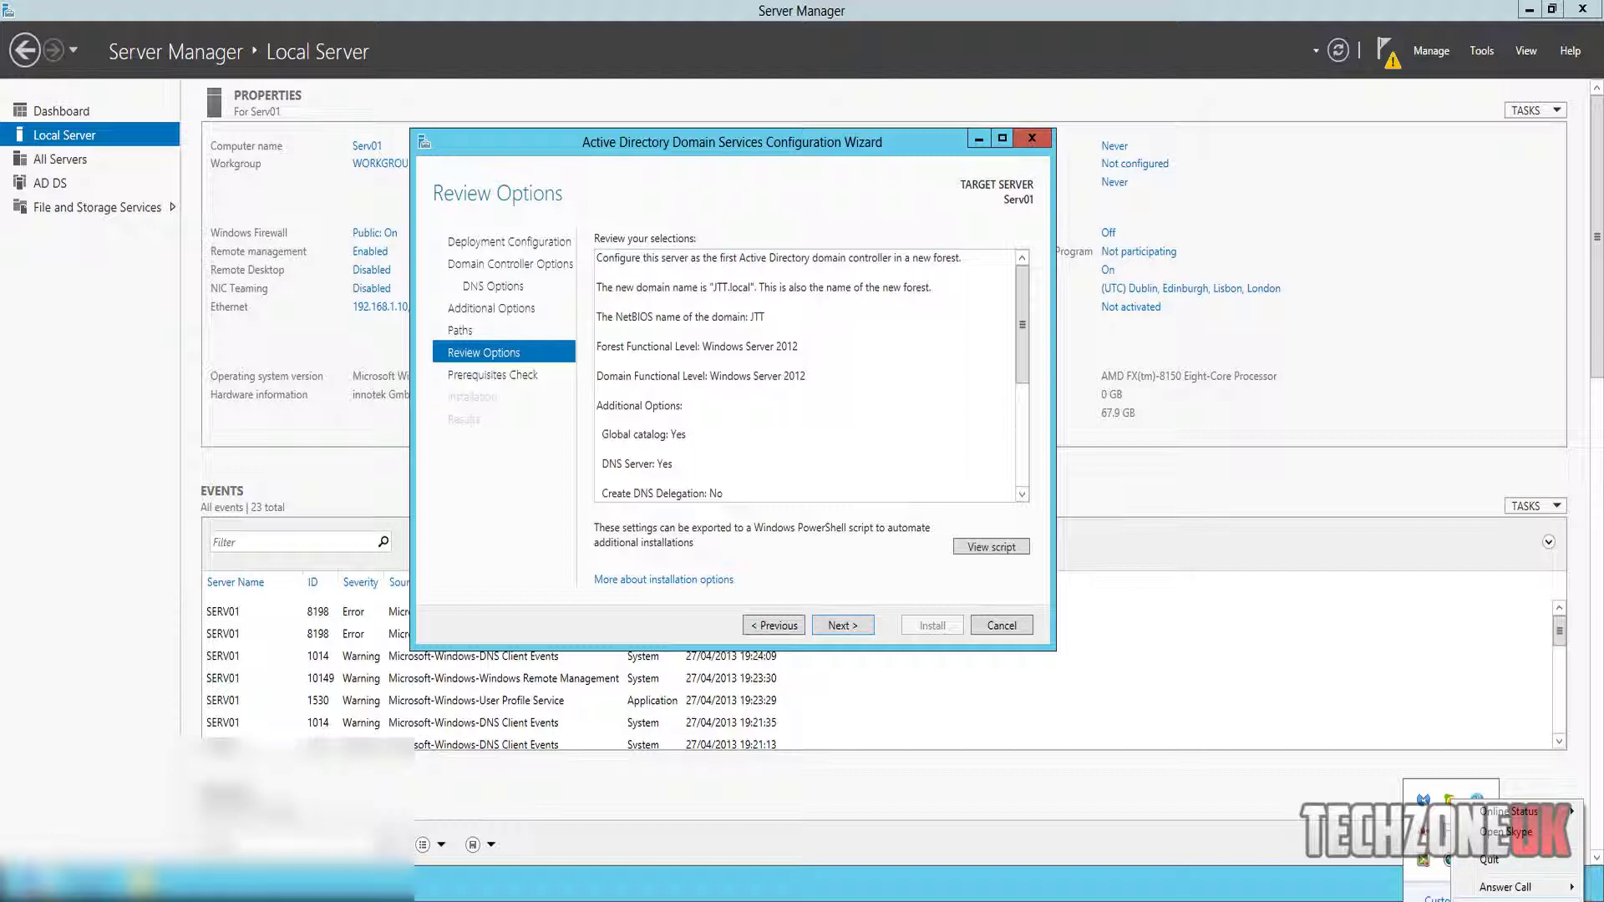
{"action": "left_click", "coordinate": [1493, 861]}
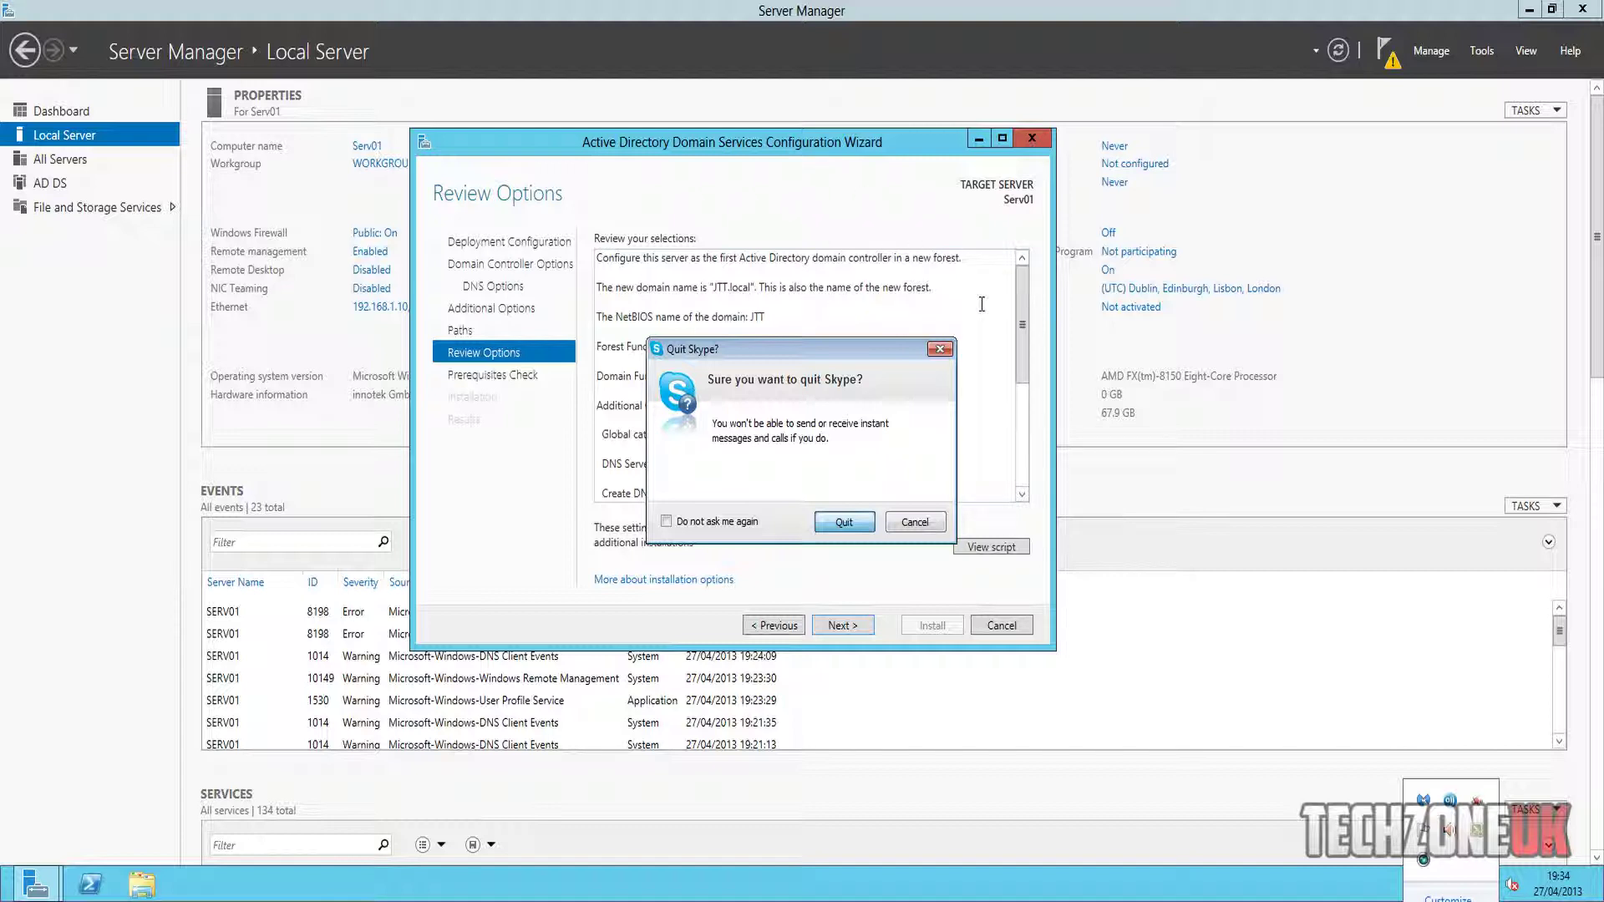
{"action": "left_click", "coordinate": [844, 626]}
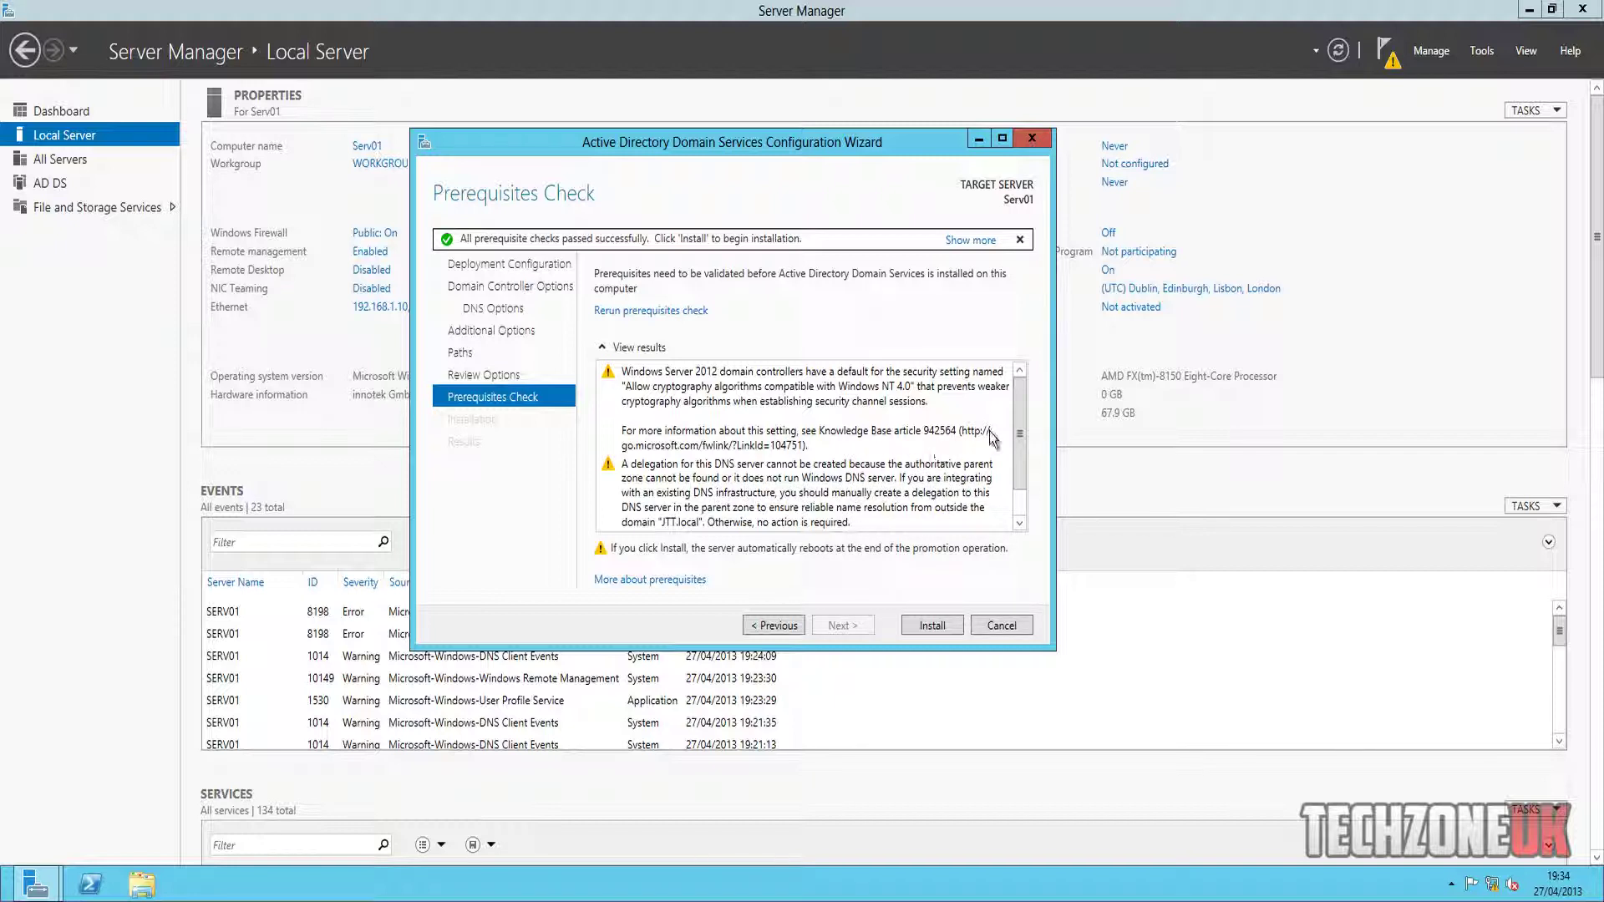
Review the passed Prerequisites Check results and its cryptography and DNS delegation warnings
{"action": "mouse_move", "coordinate": [1019, 441]}
{"action": "left_mouse_down"}
{"action": "mouse_move", "coordinate": [1019, 474]}
{"action": "mouse_move", "coordinate": [1019, 441]}
{"action": "left_mouse_up"}
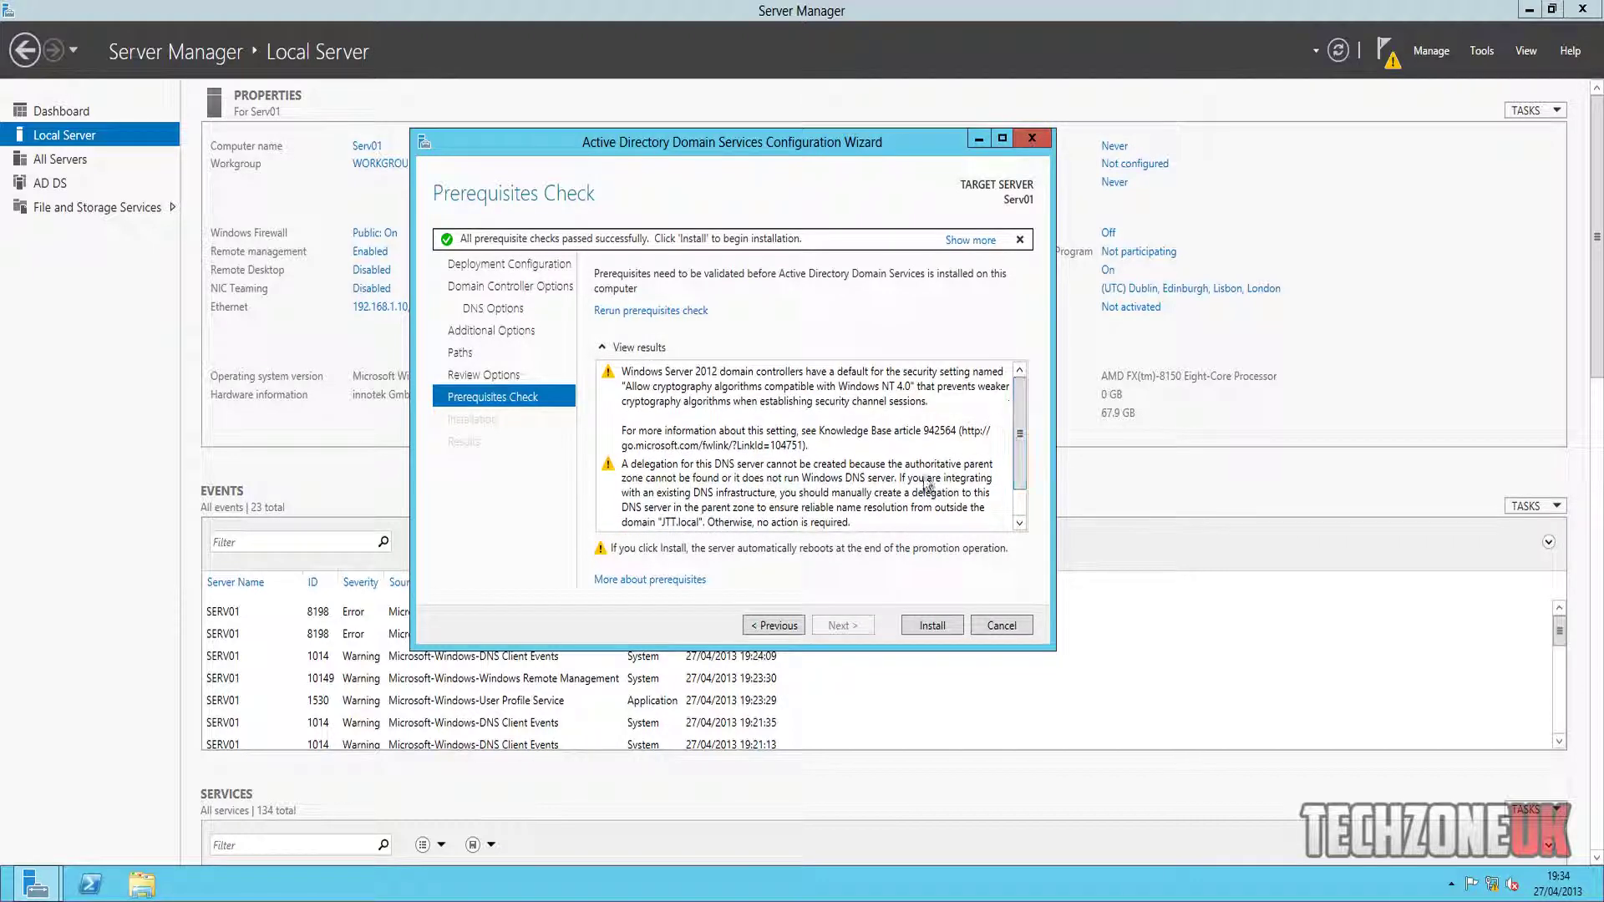
Install AD DS to promote Serv01 to a domain controller for JTT.local
{"action": "left_click", "coordinate": [936, 628]}
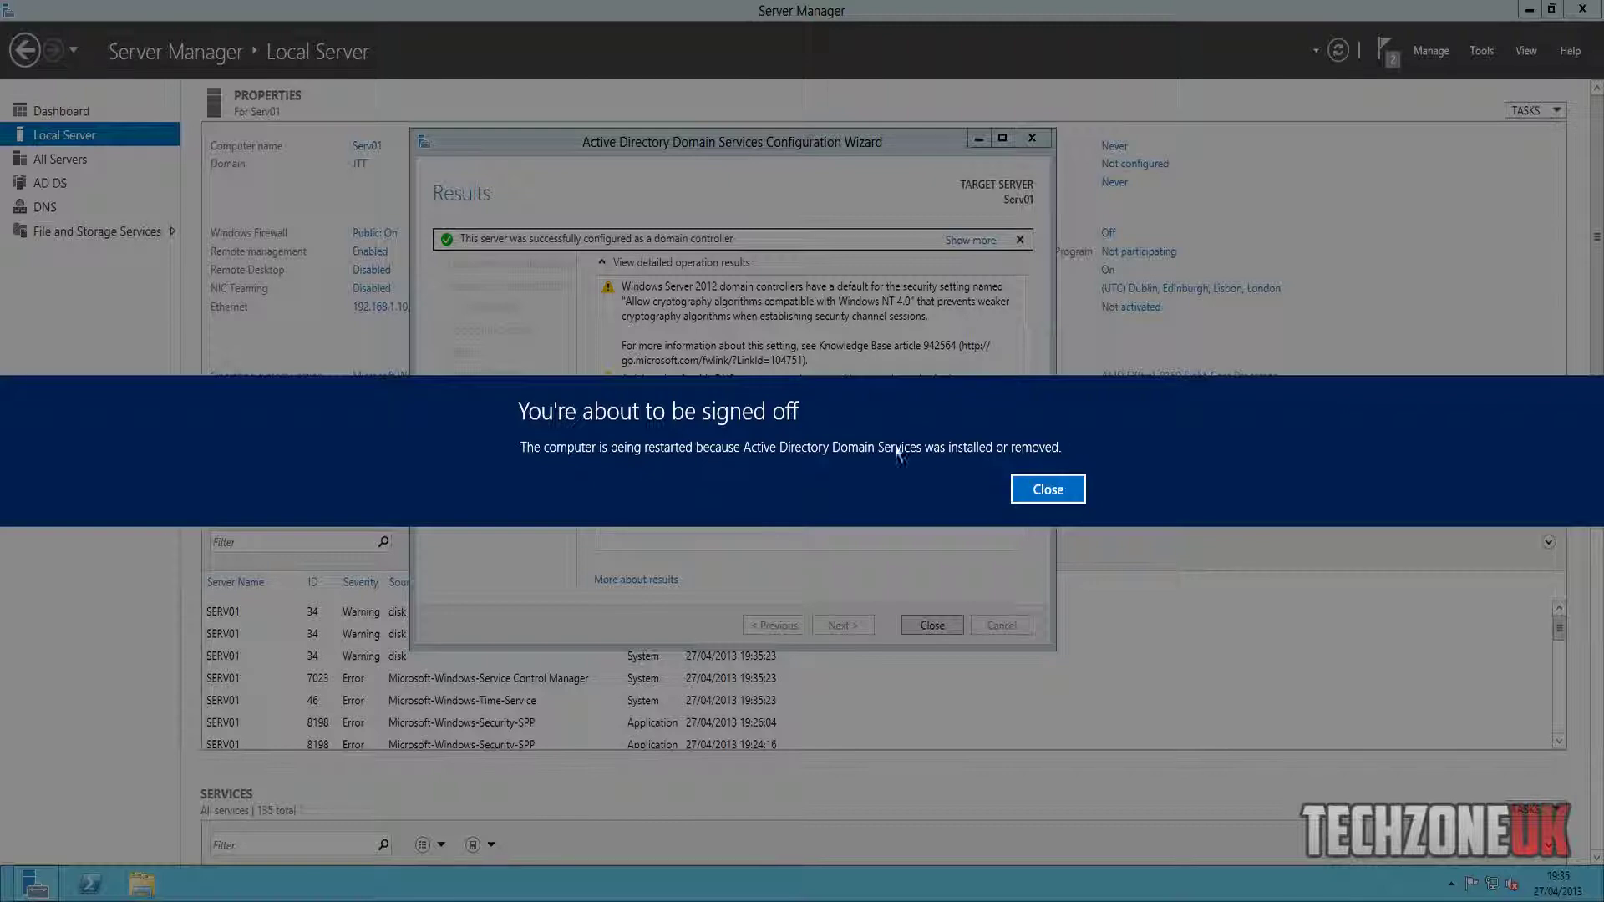
Dismiss the sign-off notice and let Serv01 restart to the JTT logon screen
{"action": "left_click", "coordinate": [1058, 488]}
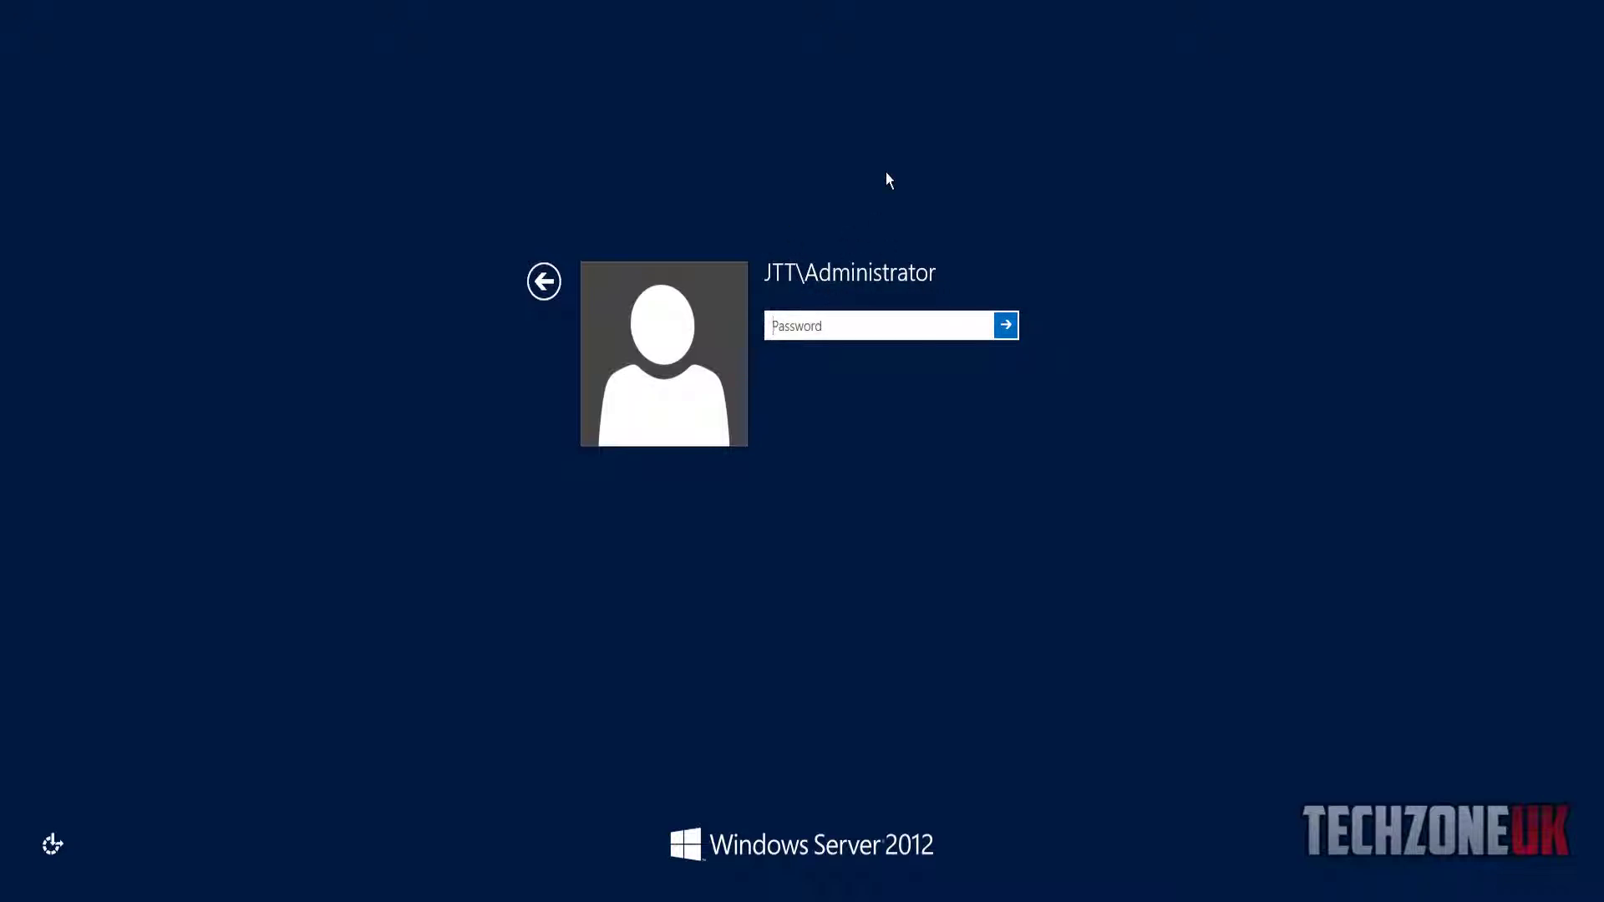
Sign in as the JTT domain Administrator with the account password
{"action": "type", "text": "**************"}
{"action": "key", "text": "Return"}
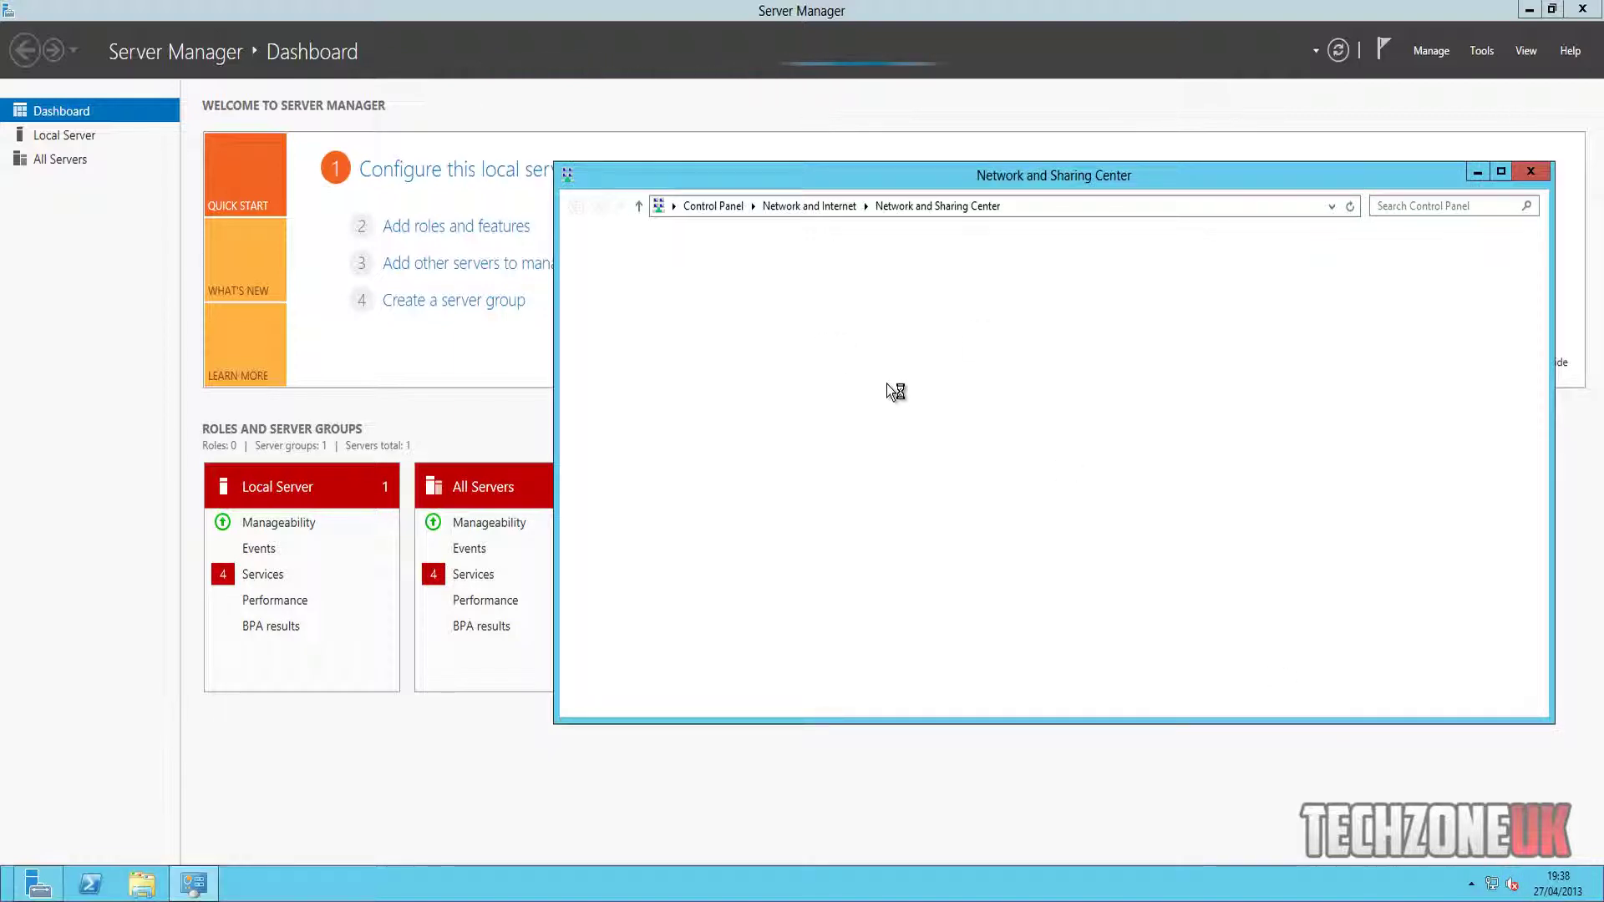
Open the Ethernet adapter's IPv4 properties and verify the preferred DNS server is 127.0.0.1
{"action": "left_click", "coordinate": [1101, 316]}
{"action": "left_click", "coordinate": [702, 594]}
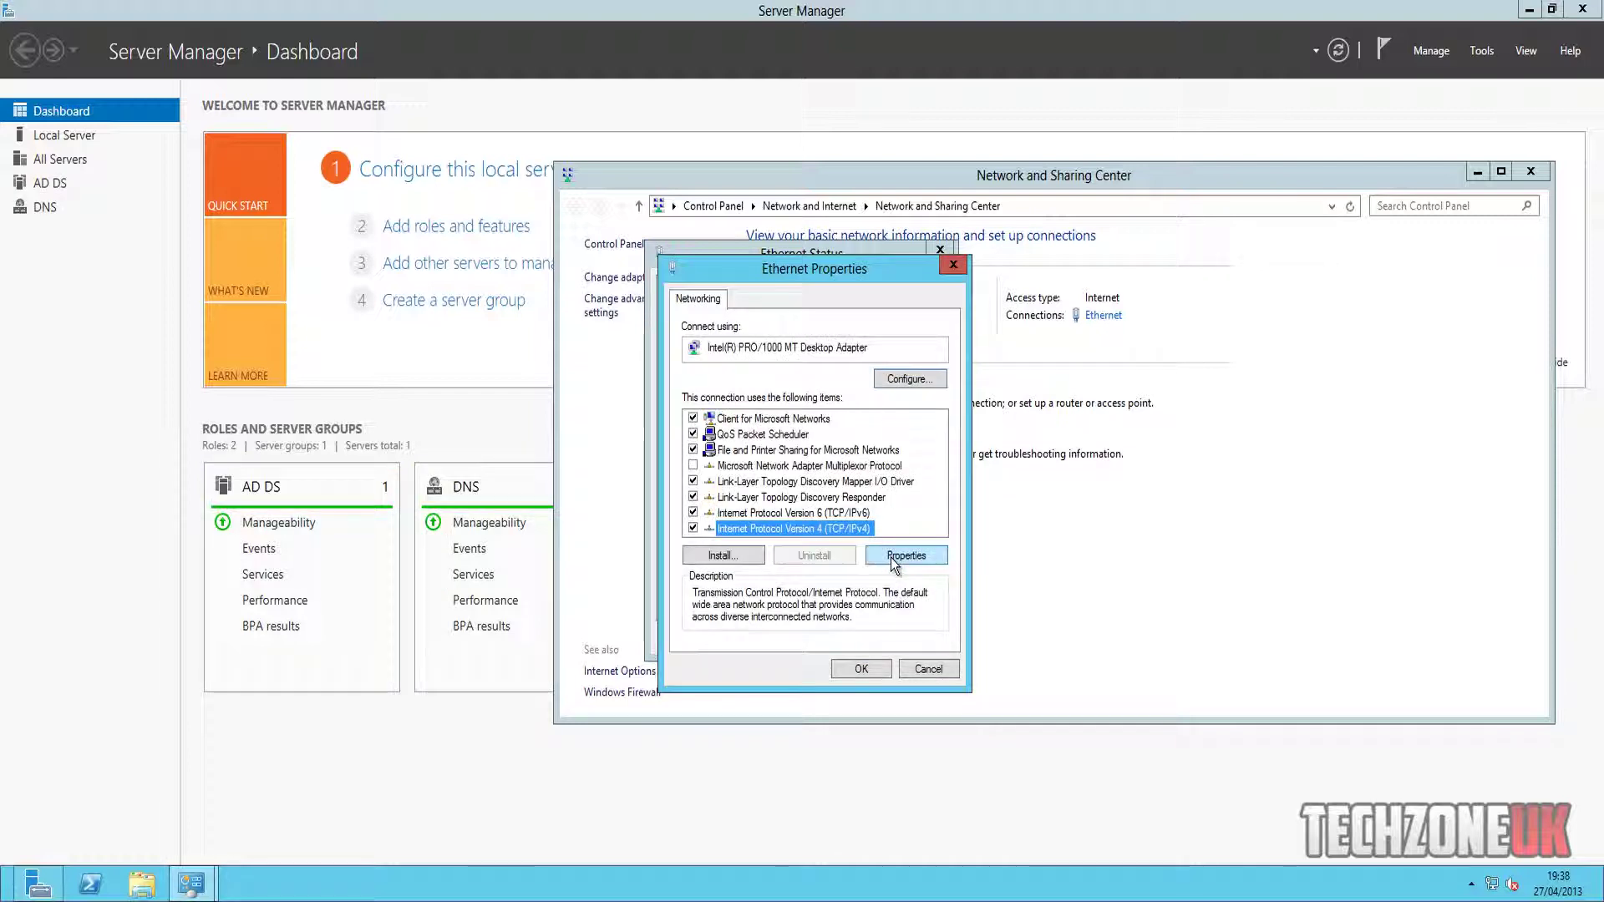
{"action": "left_click", "coordinate": [907, 556]}
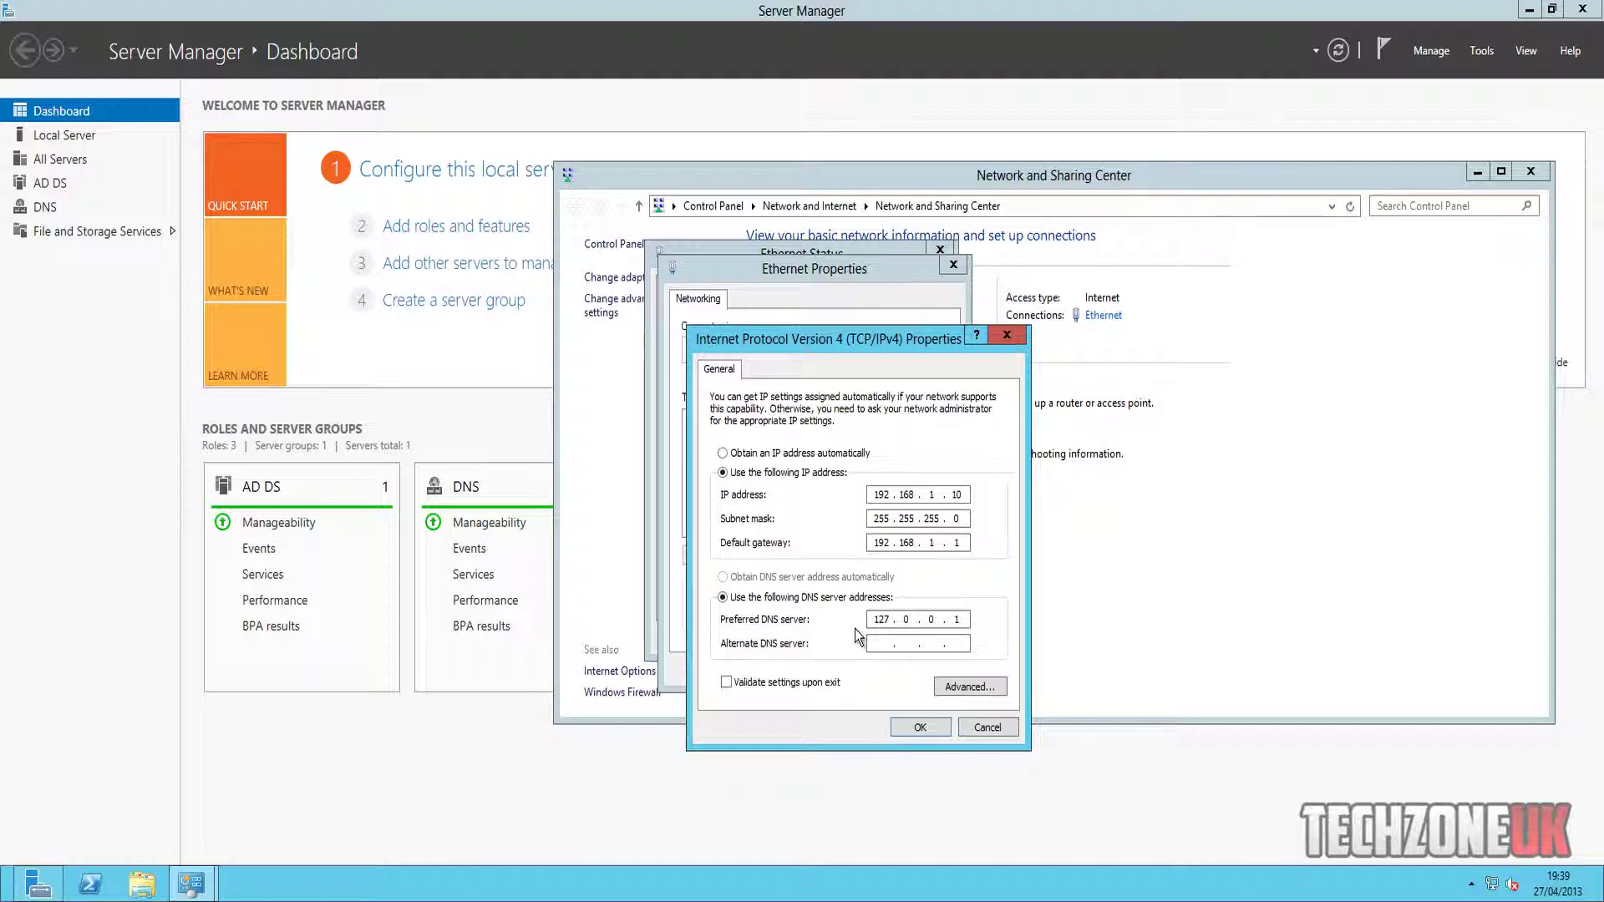
{"action": "double_click", "coordinate": [958, 619]}
{"action": "left_click", "coordinate": [959, 620]}
{"action": "mouse_move", "coordinate": [1497, 894]}
Cancel the IPv4 and Ethernet dialogs, then close Ethernet Status and Network and Sharing Center
{"action": "left_click", "coordinate": [1004, 728]}
{"action": "left_click", "coordinate": [941, 669]}
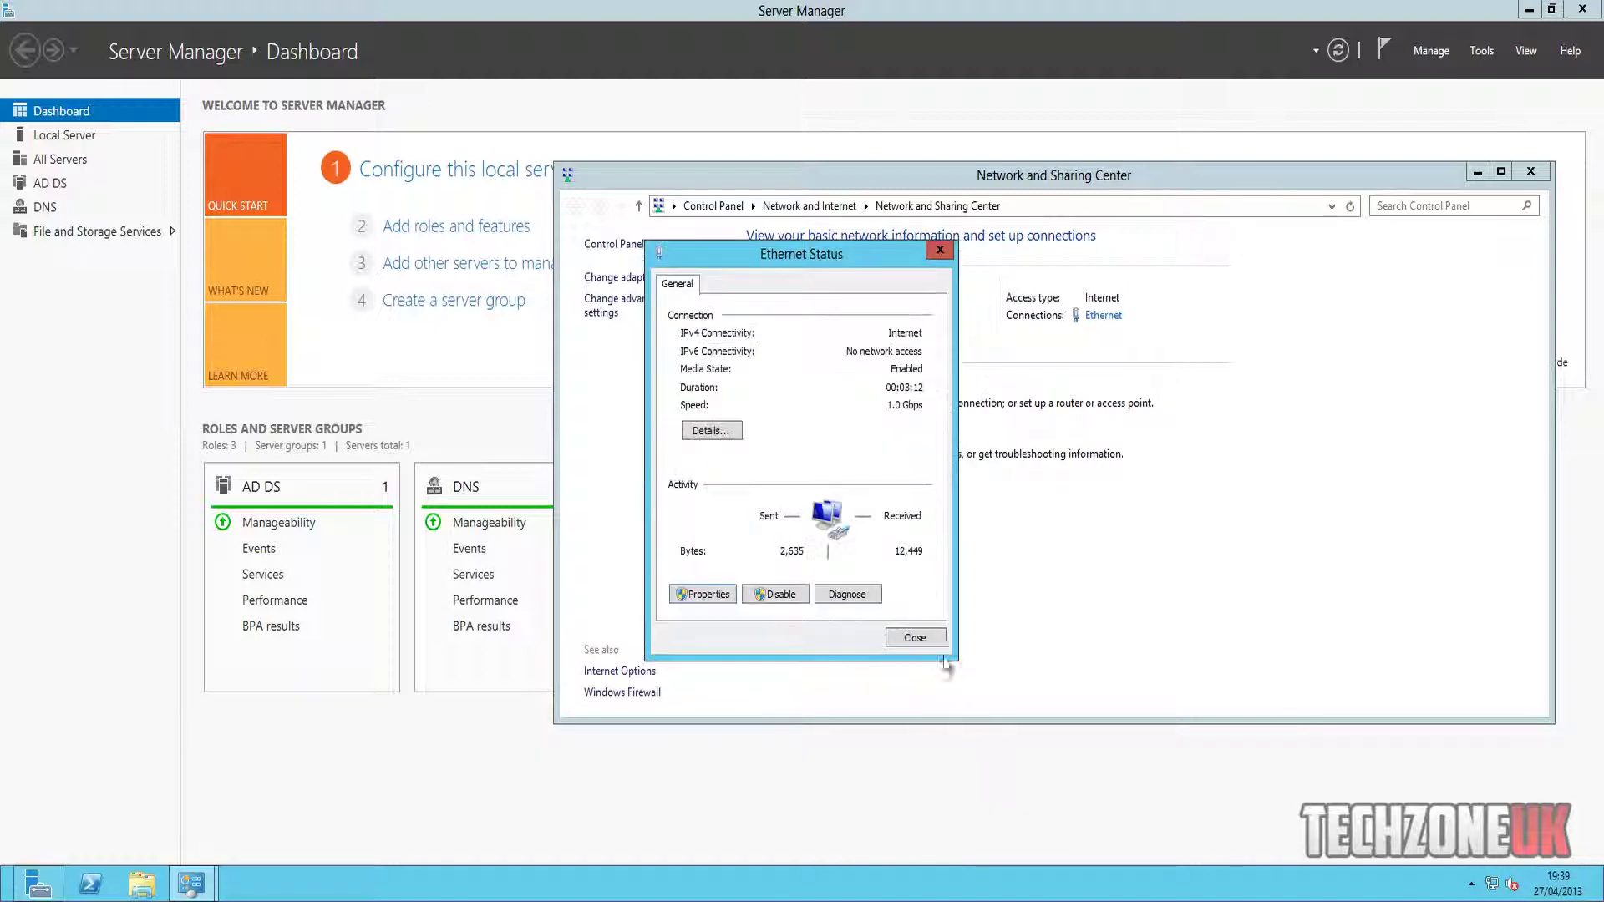
{"action": "left_click", "coordinate": [923, 637]}
{"action": "left_click", "coordinate": [1536, 173]}
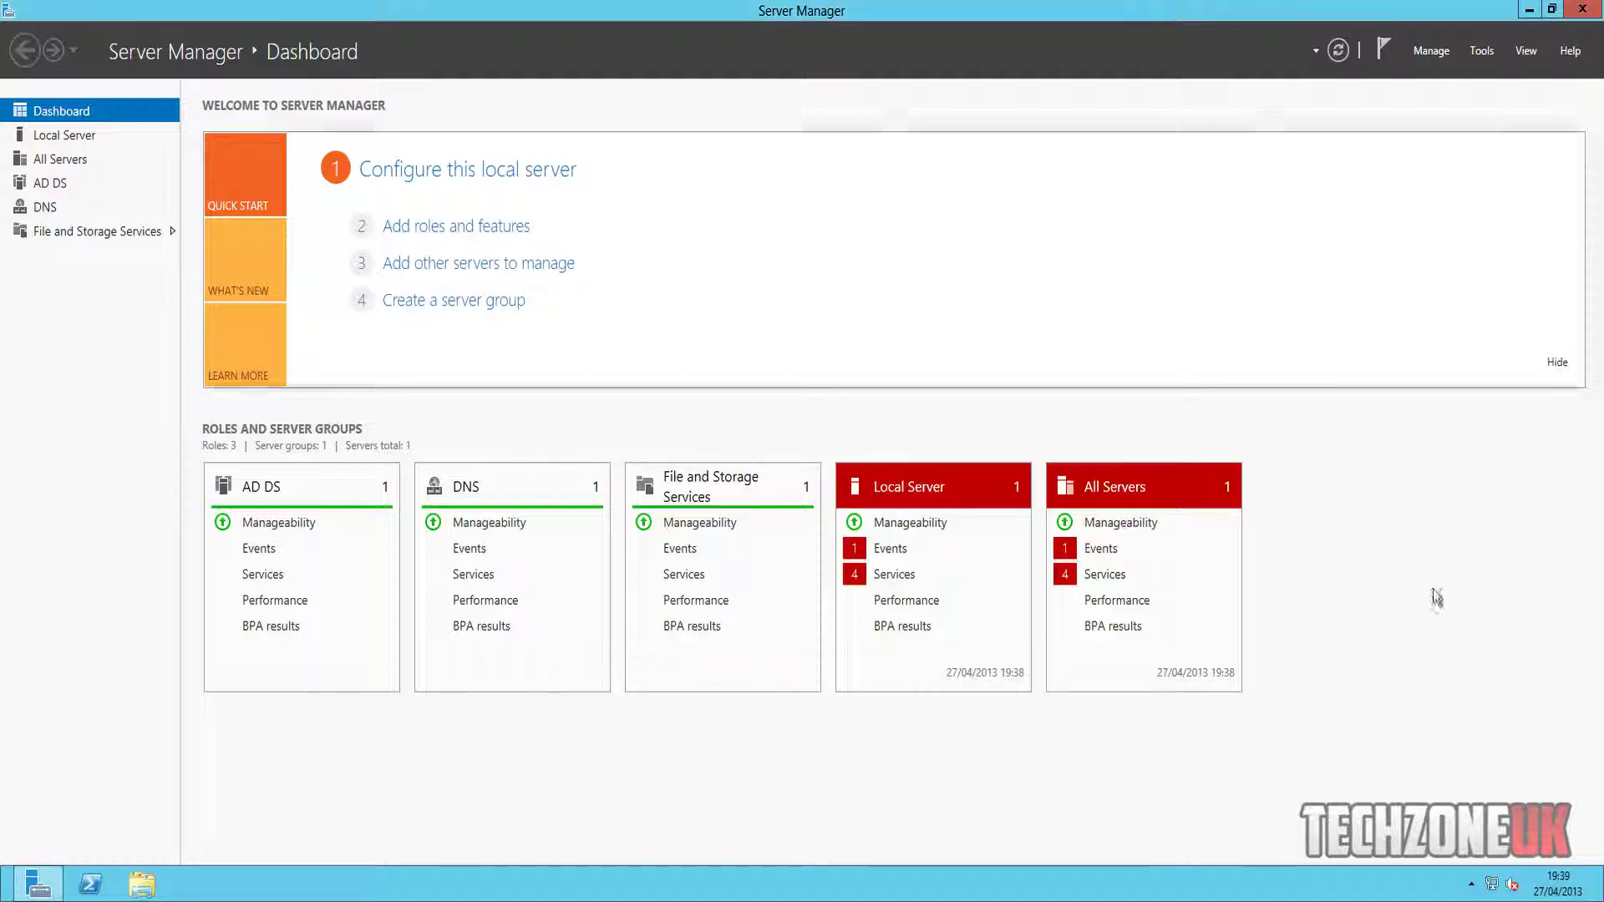
{"action": "mouse_move", "coordinate": [1488, 879]}
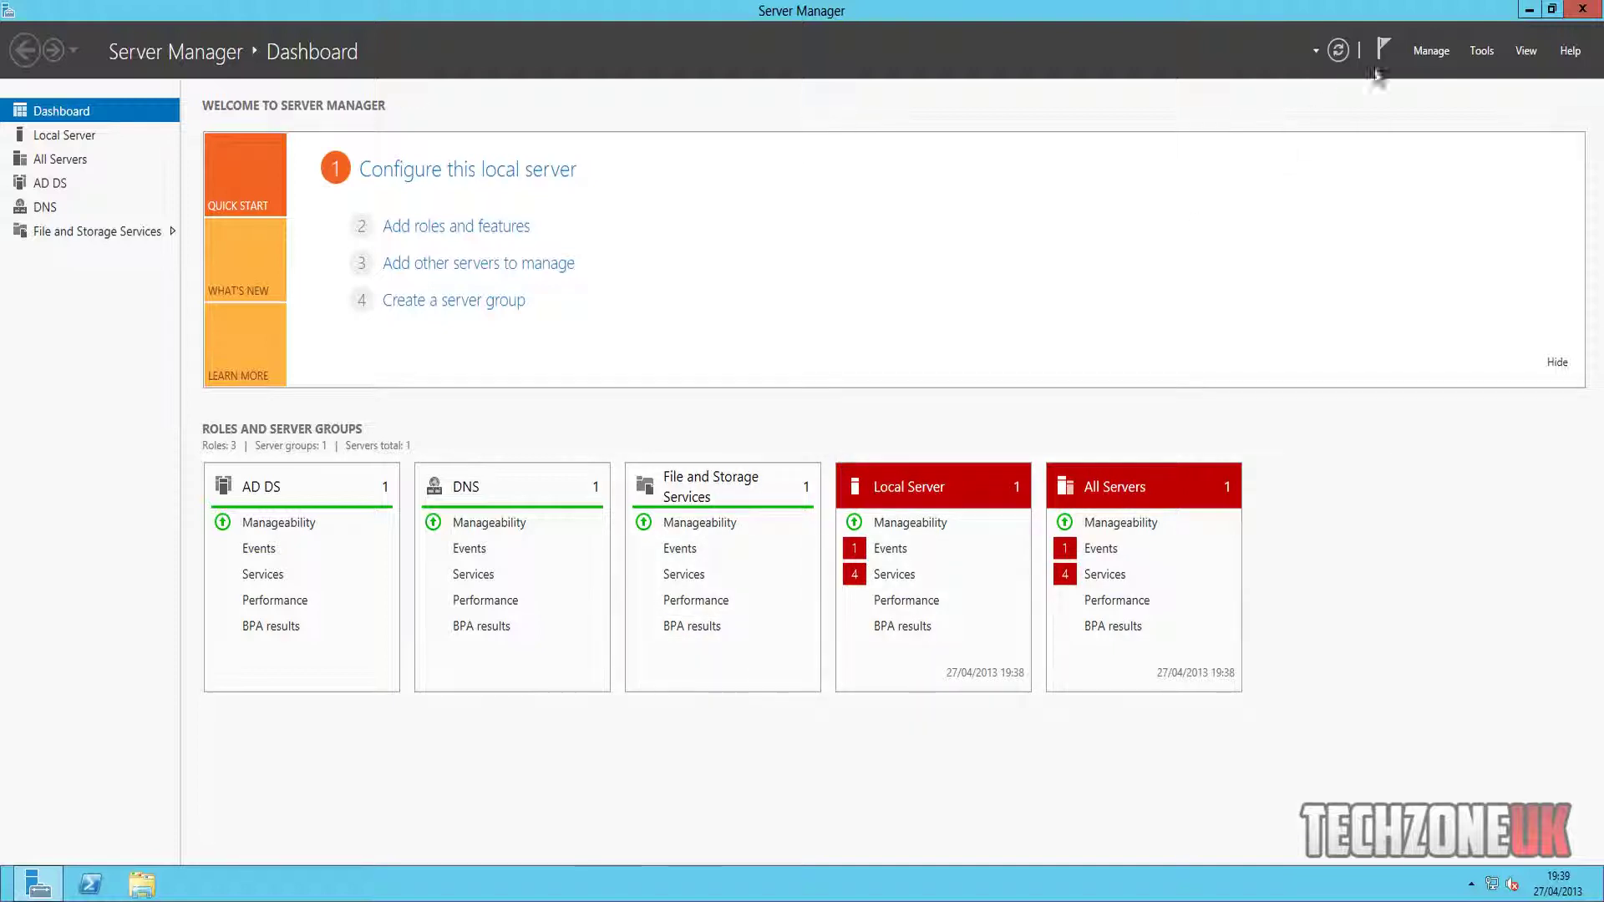
Launch Active Directory Users and Computers from Tools and enlarge its window
{"action": "left_click", "coordinate": [1482, 51]}
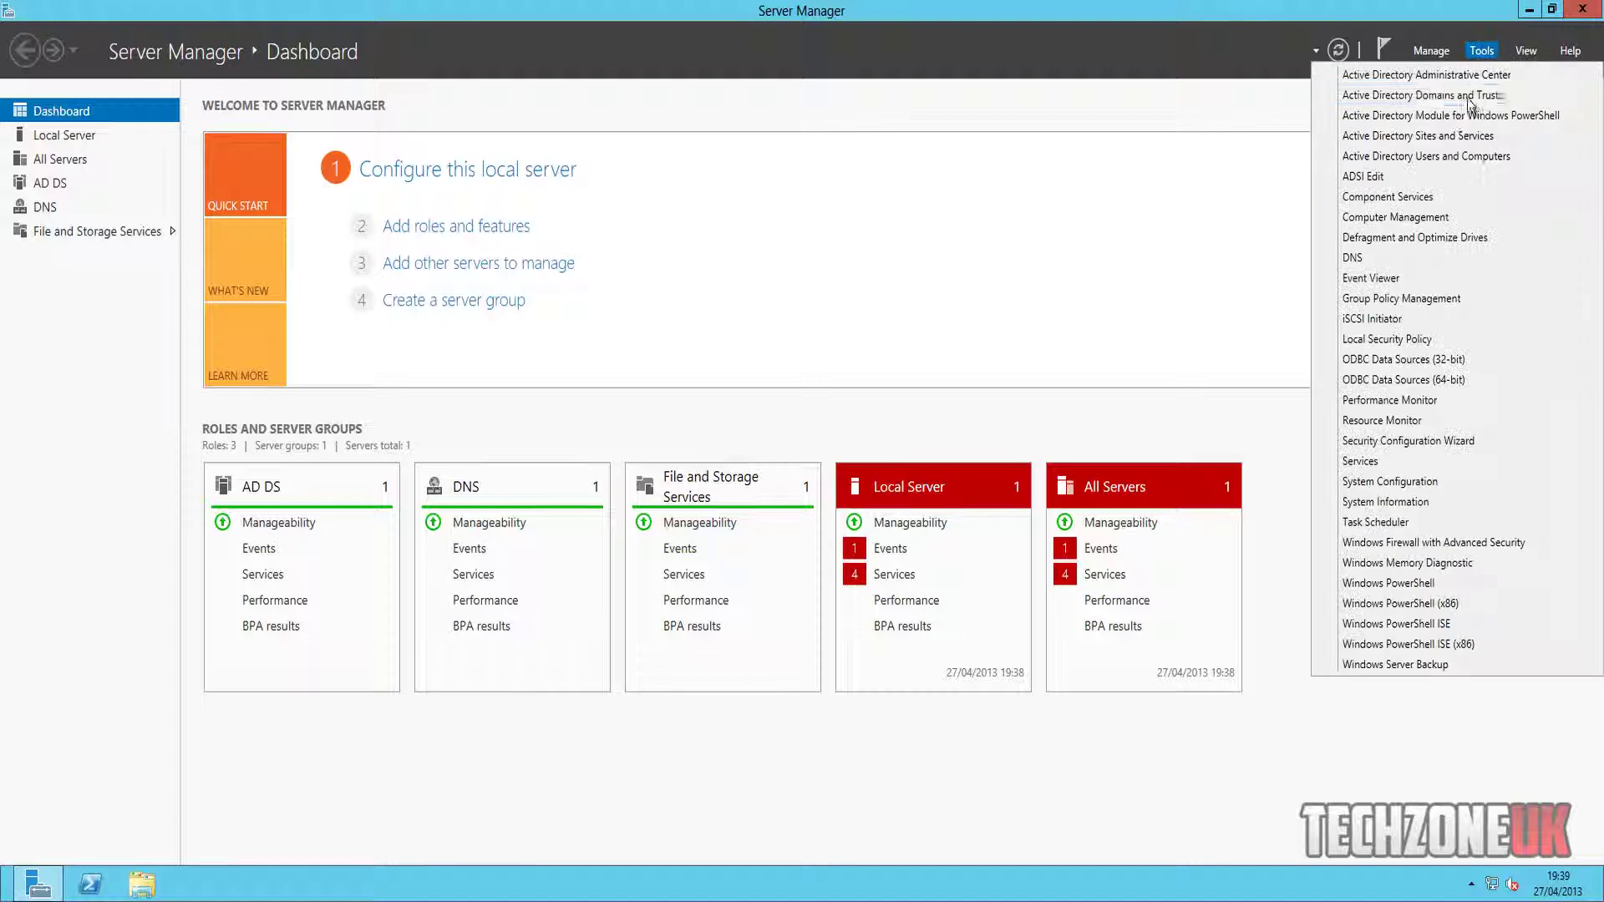
{"action": "left_click", "coordinate": [1451, 156]}
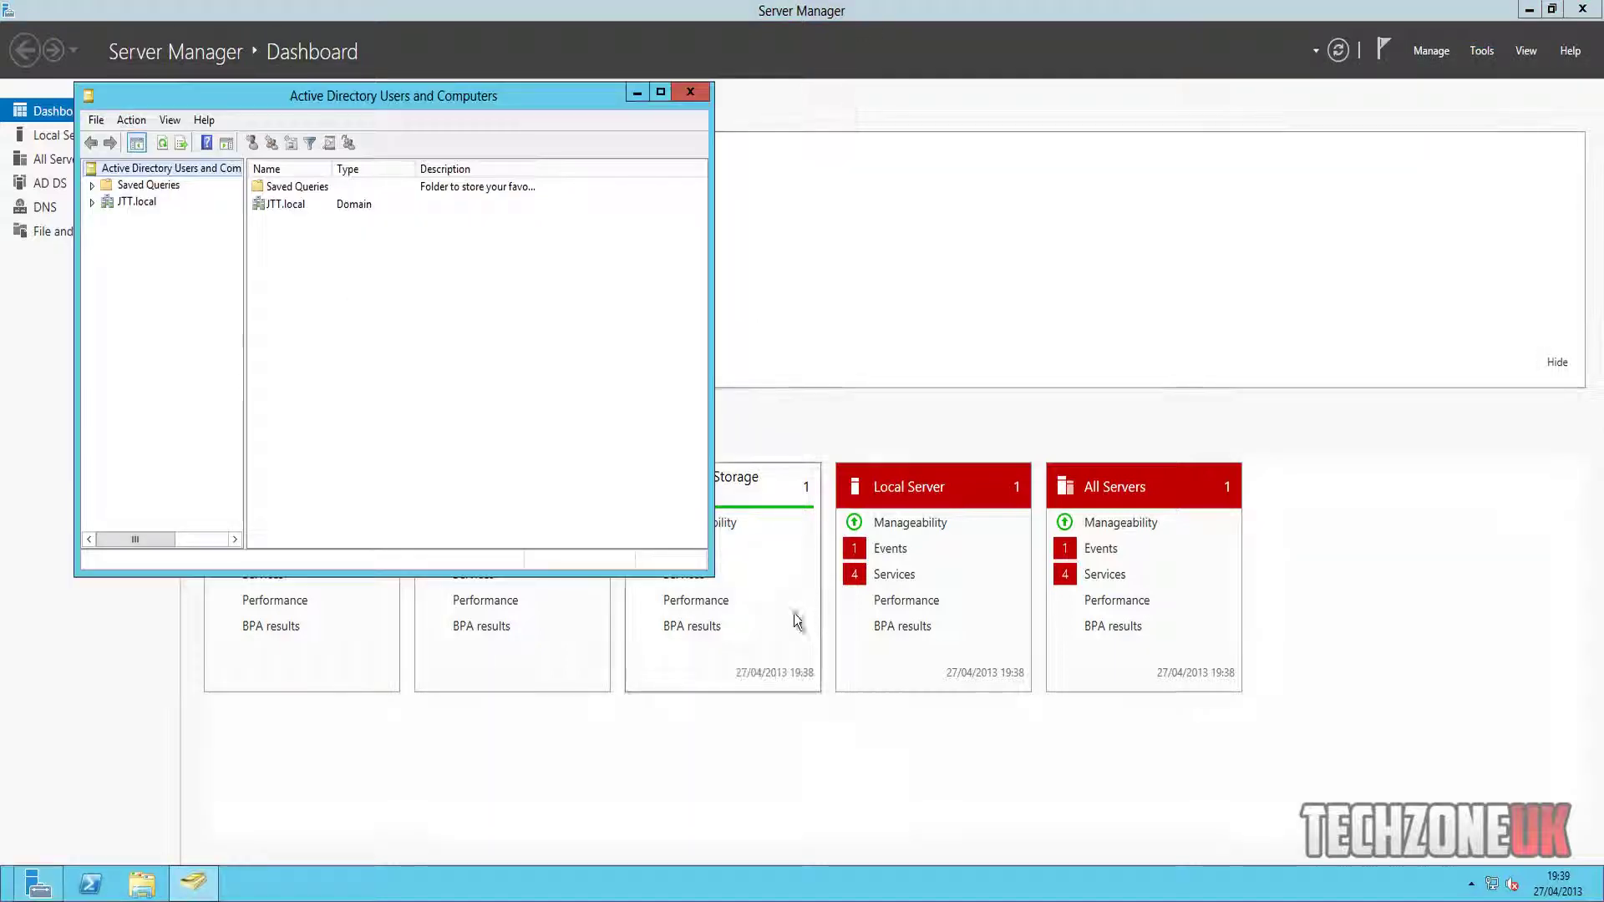
{"action": "left_click_drag", "start_coordinate": [719, 589], "coordinate": [1220, 709]}
Expand JTT.local and browse Users, Computers and Domain Controllers, showing SERV01
{"action": "left_click", "coordinate": [137, 203]}
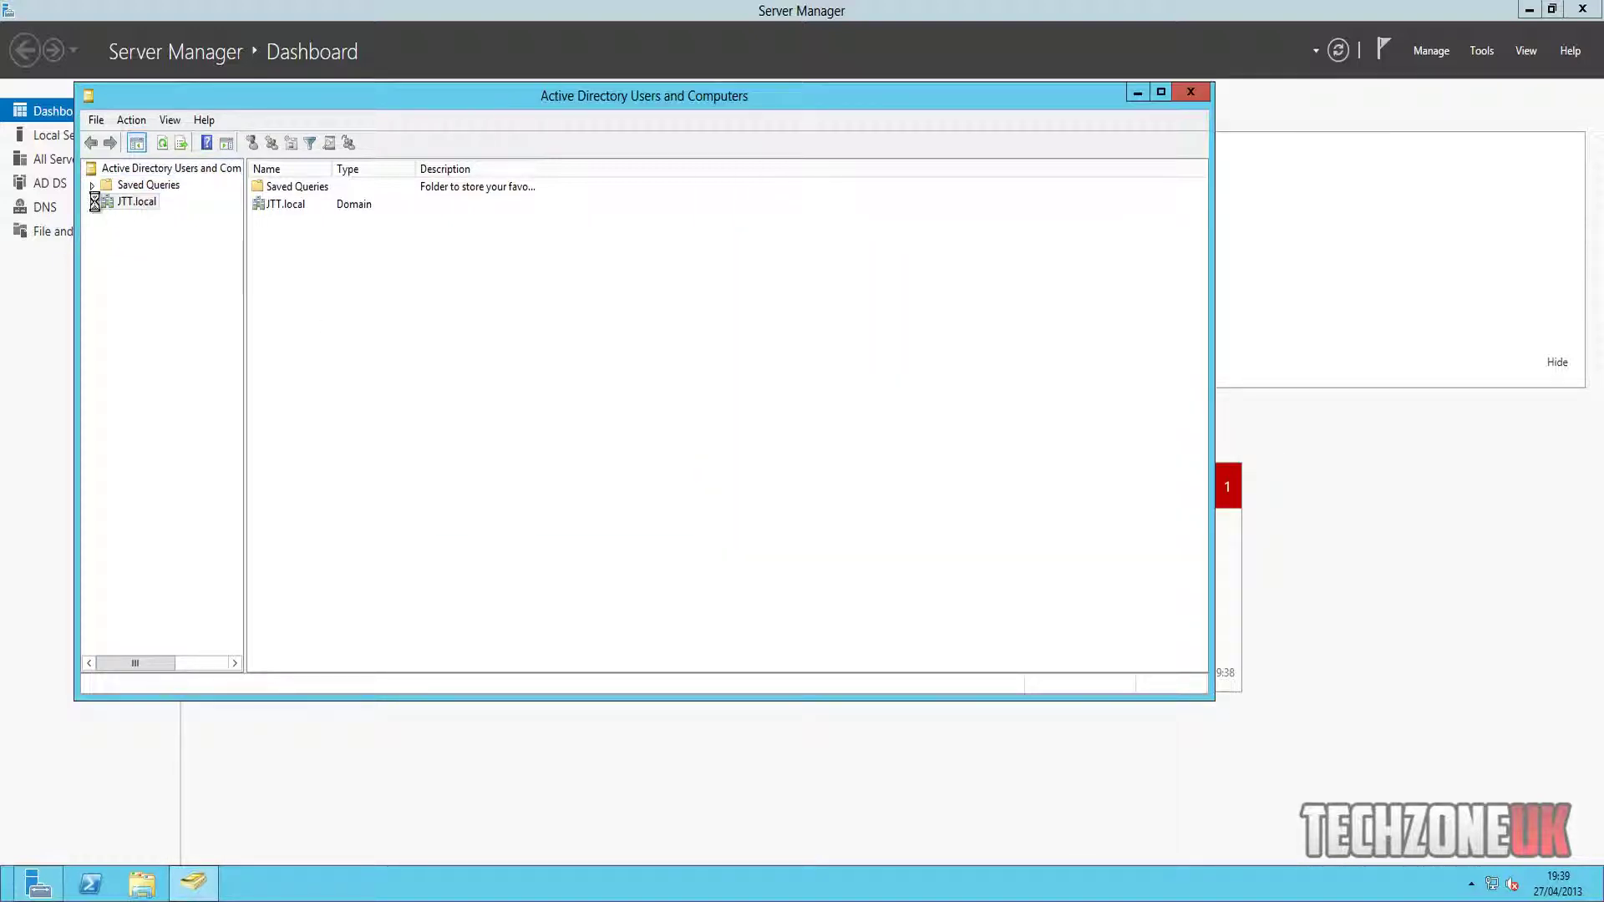
{"action": "left_click", "coordinate": [92, 202]}
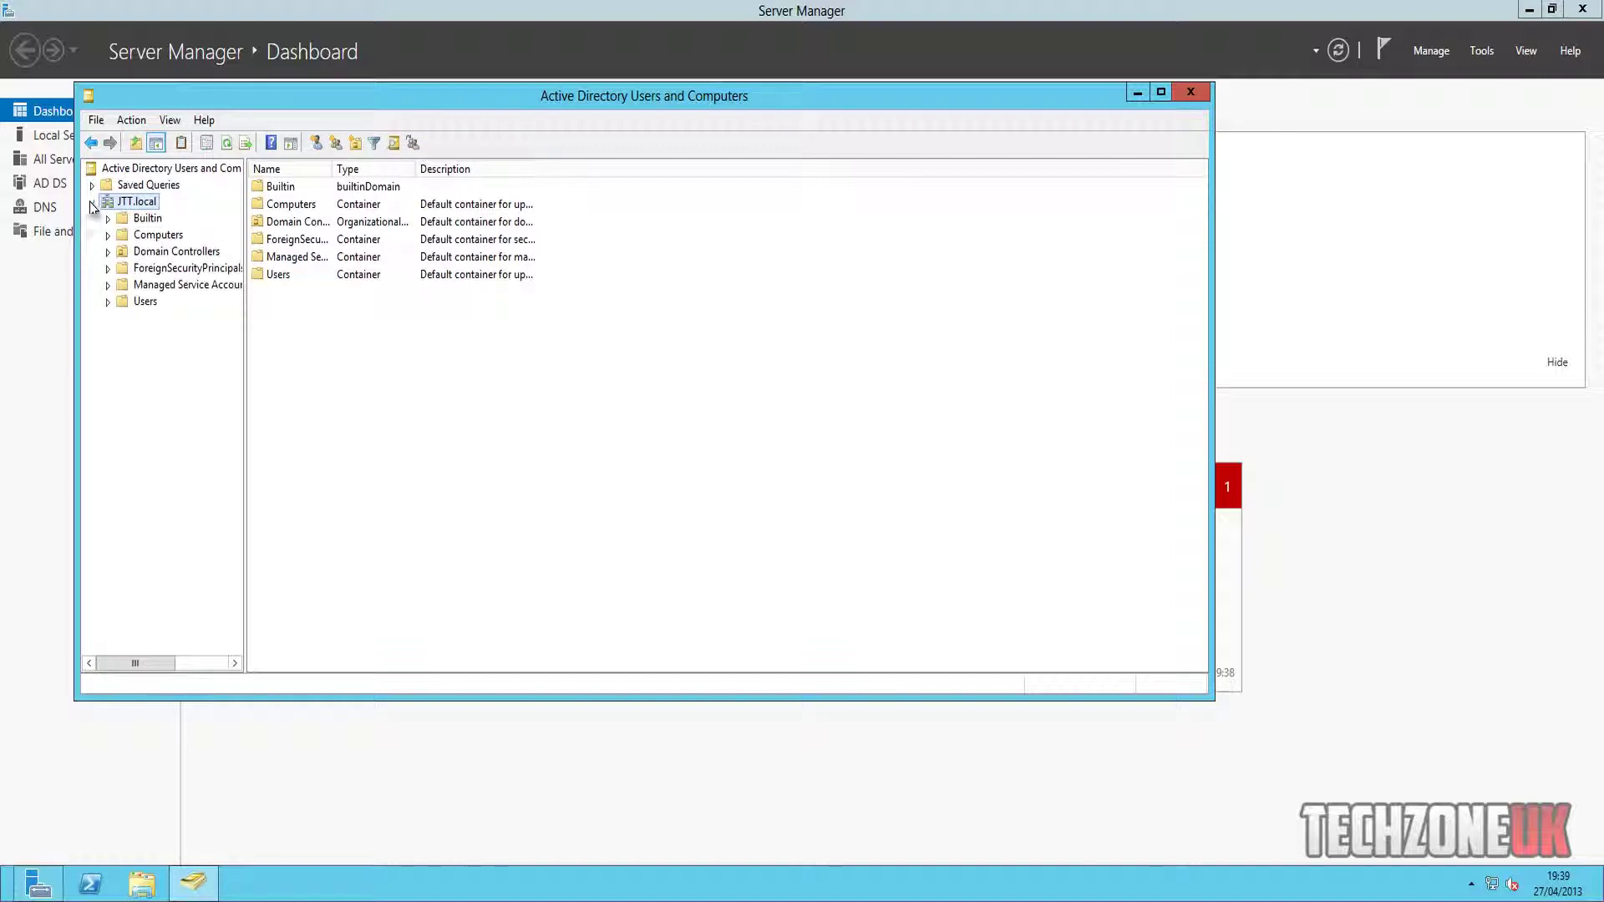
{"action": "left_click", "coordinate": [144, 303]}
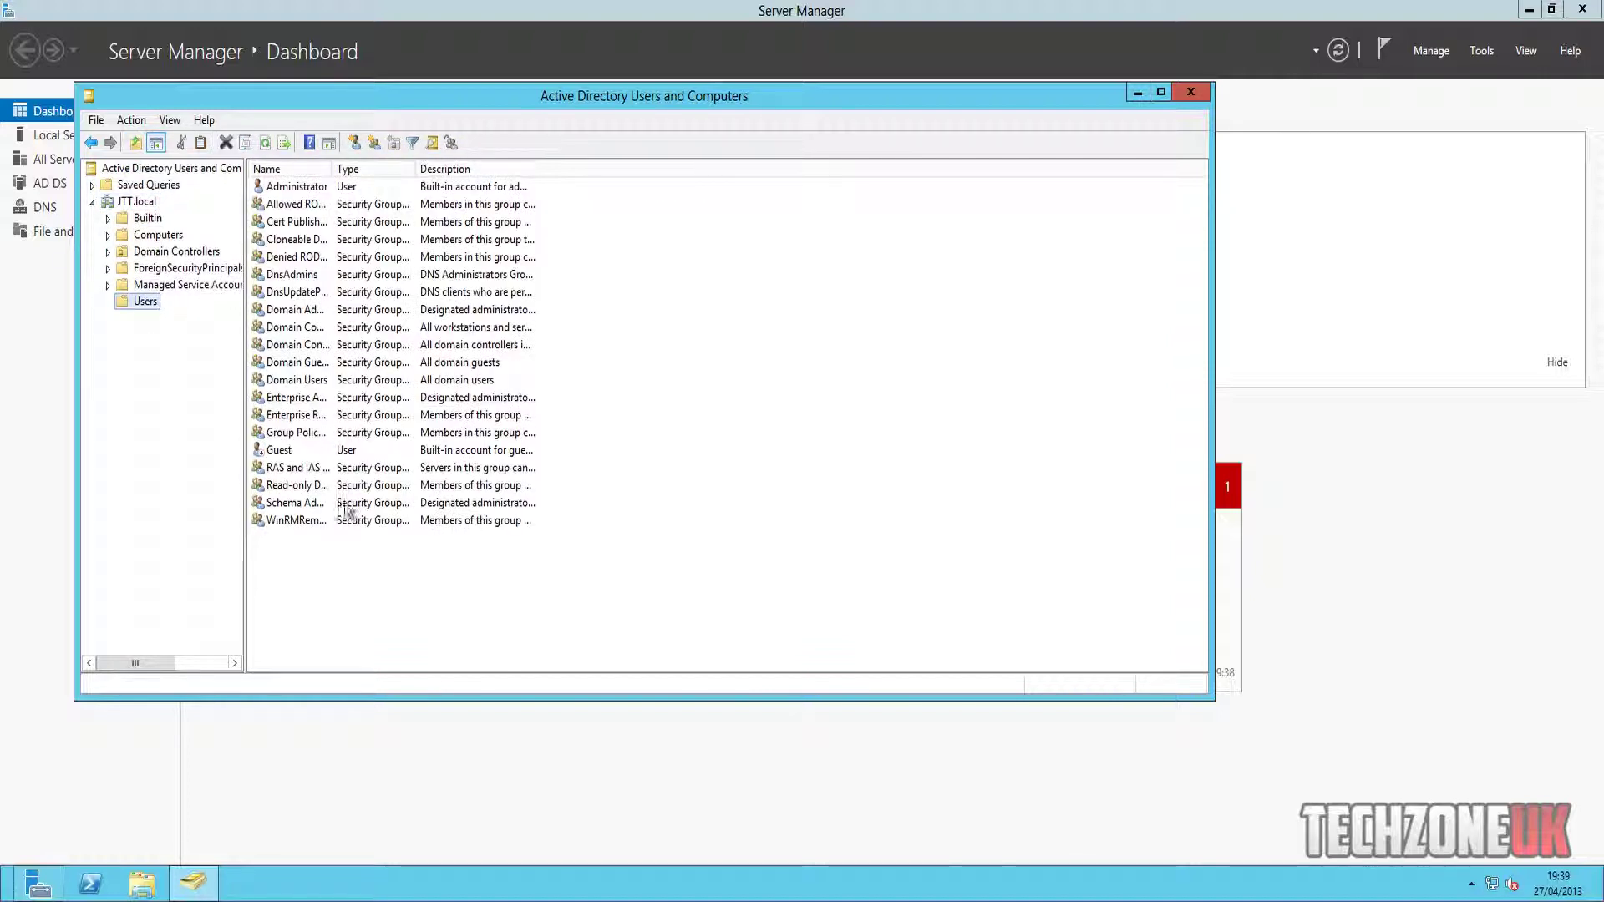
{"action": "left_click_drag", "start_coordinate": [333, 168], "coordinate": [507, 168]}
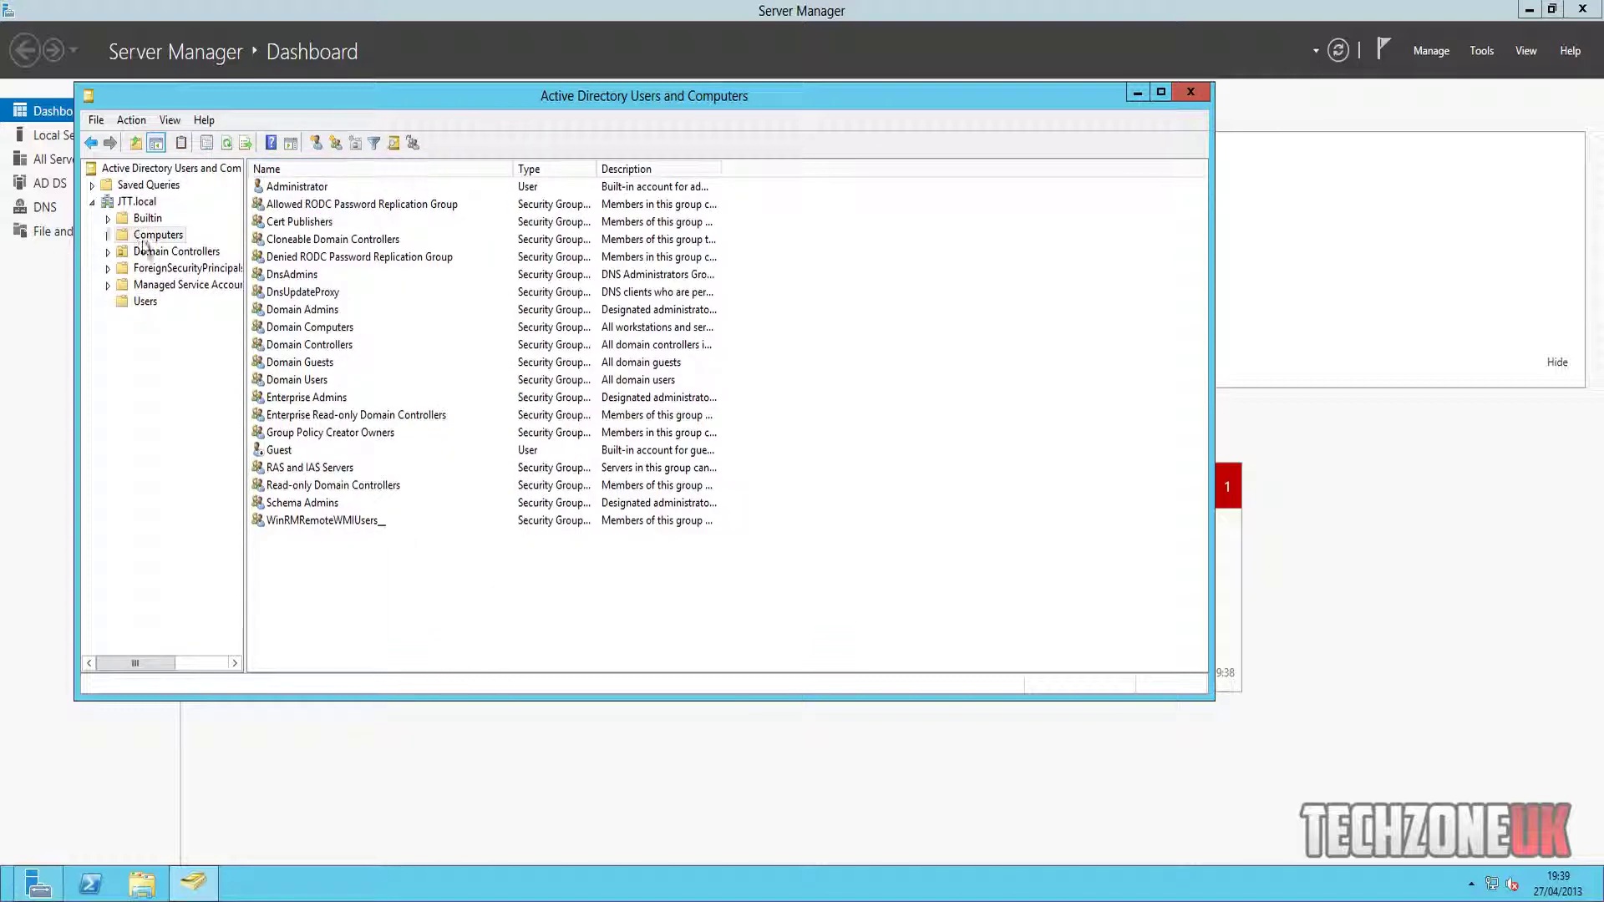
{"action": "left_click", "coordinate": [155, 235]}
{"action": "left_click", "coordinate": [171, 252]}
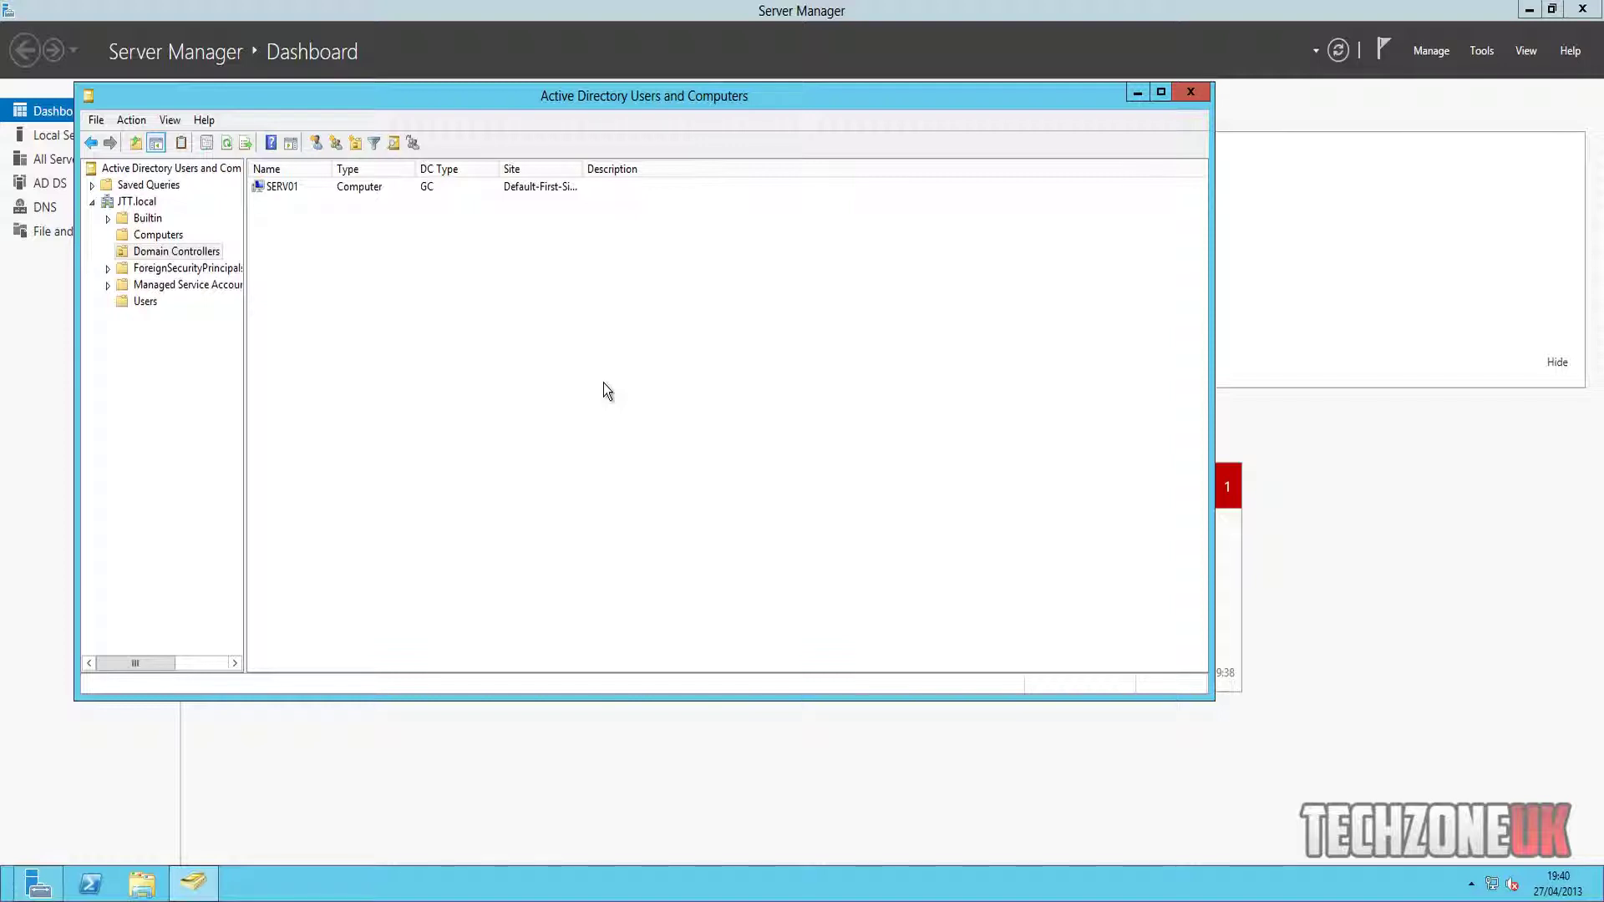
Close Active Directory Users and Computers to return to the Server Manager Dashboard
{"action": "left_click", "coordinate": [1191, 92]}
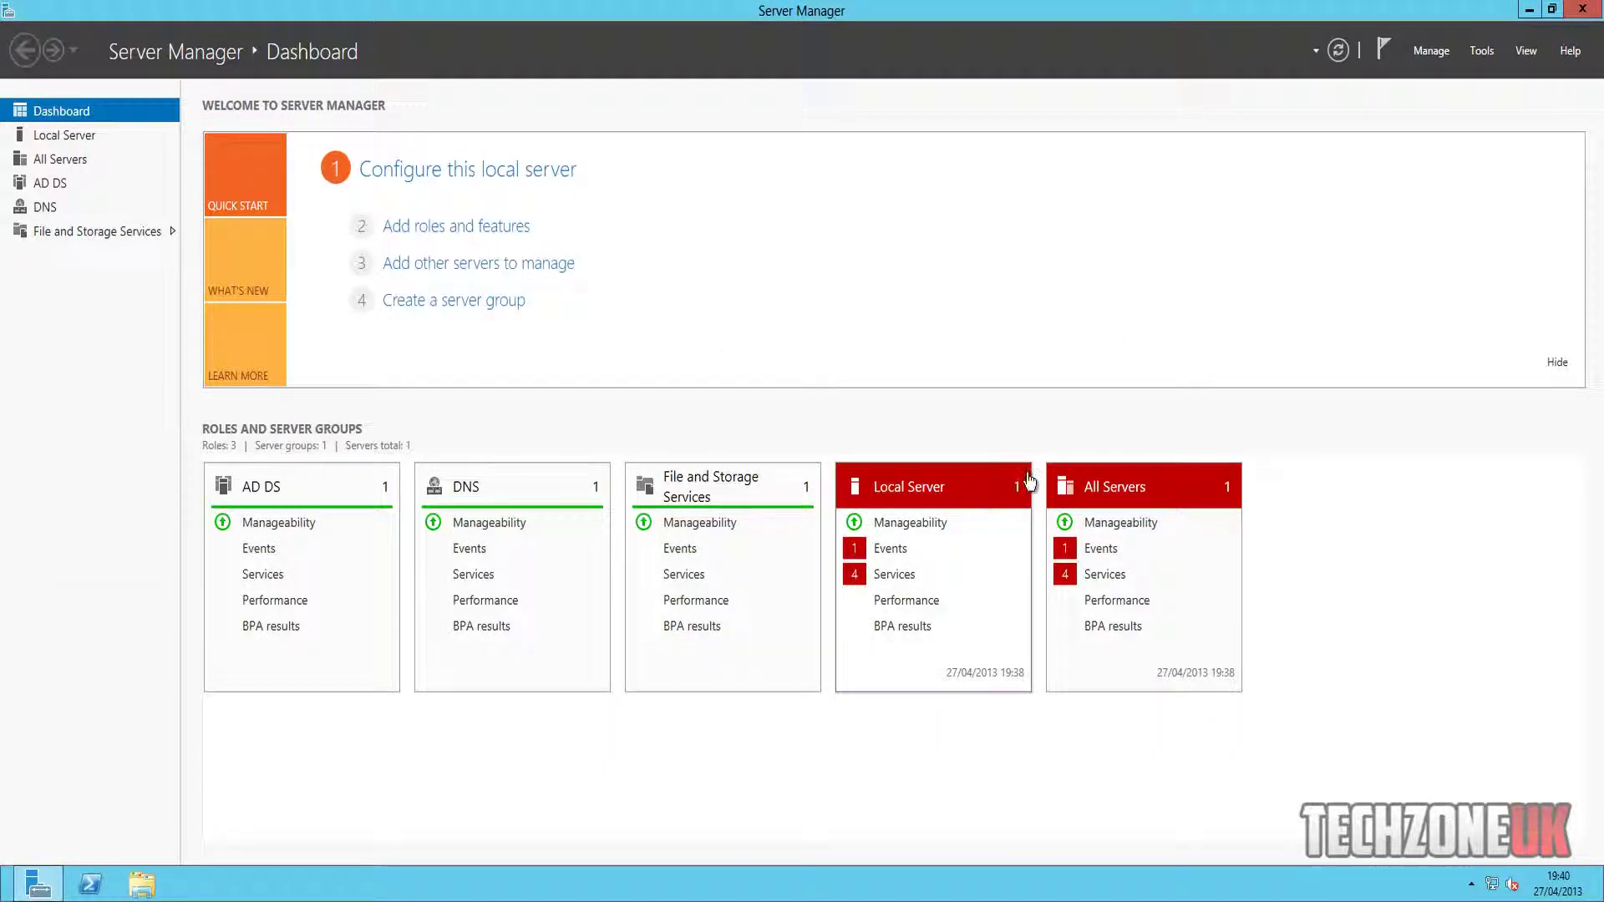